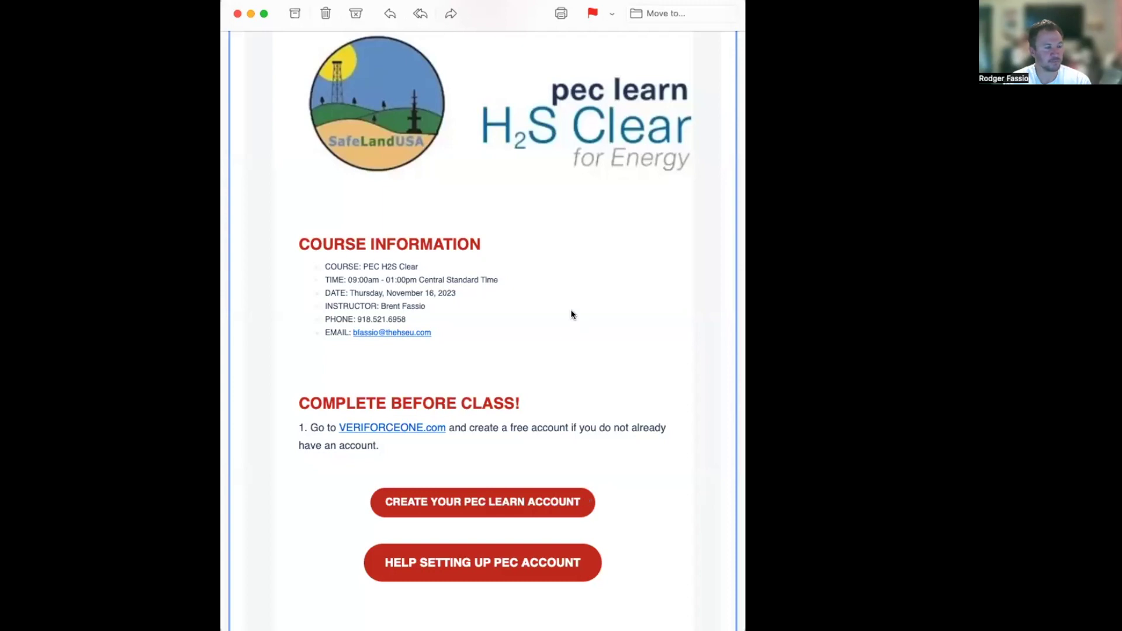
pyautogui.moveTo(571, 313); pyautogui.dragTo(587, 331)
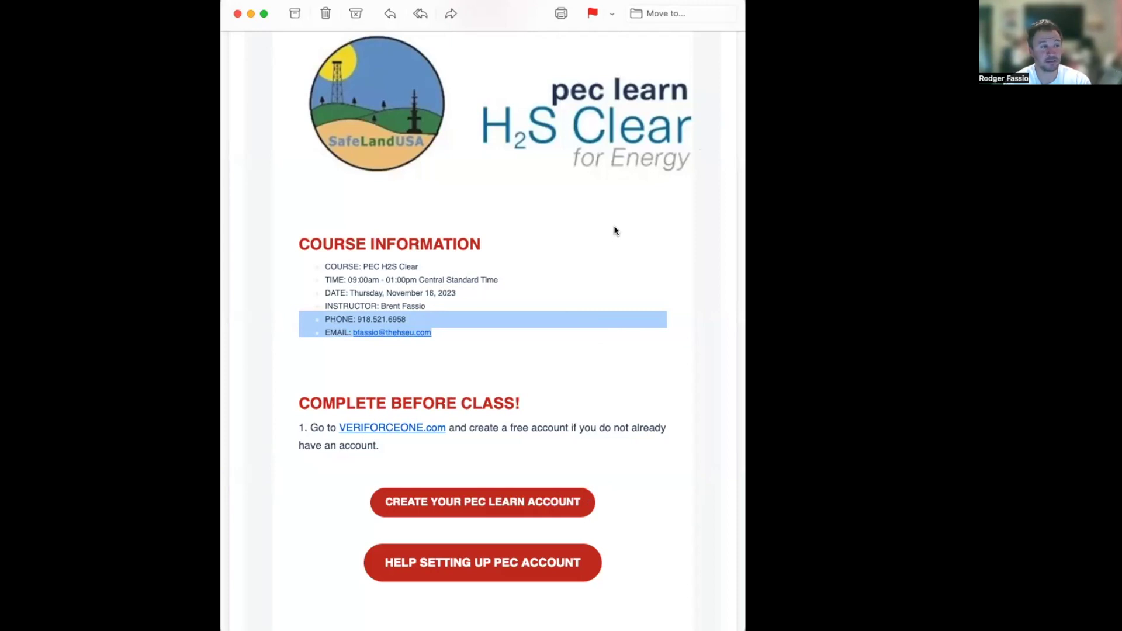
pyautogui.scroll(5, 523, 194)
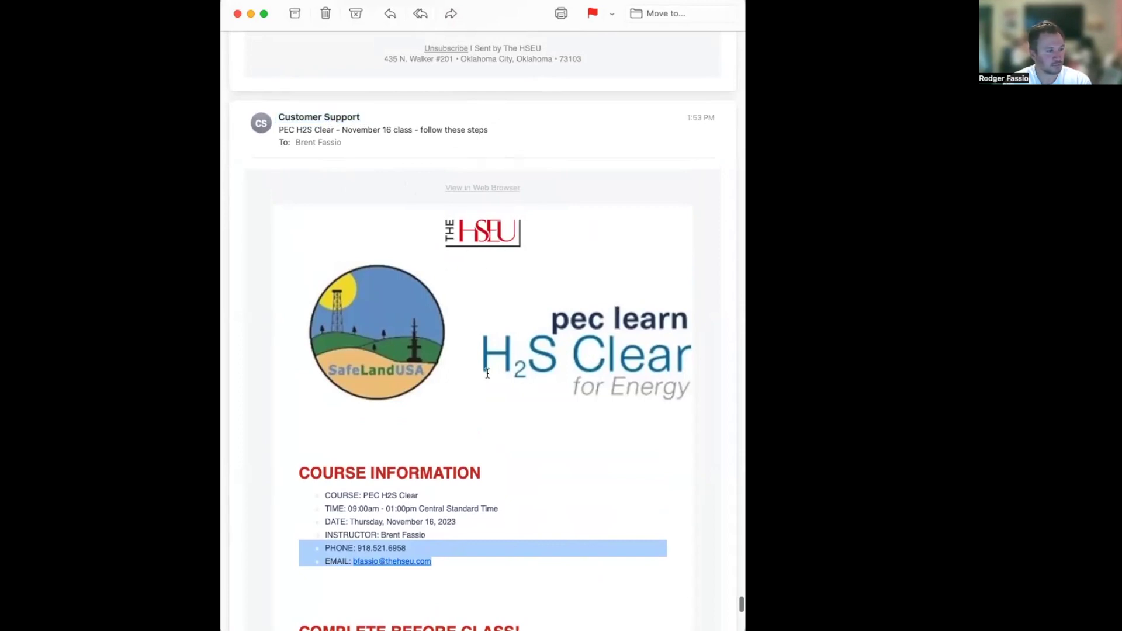
pyautogui.scroll(-5, 444, 440)
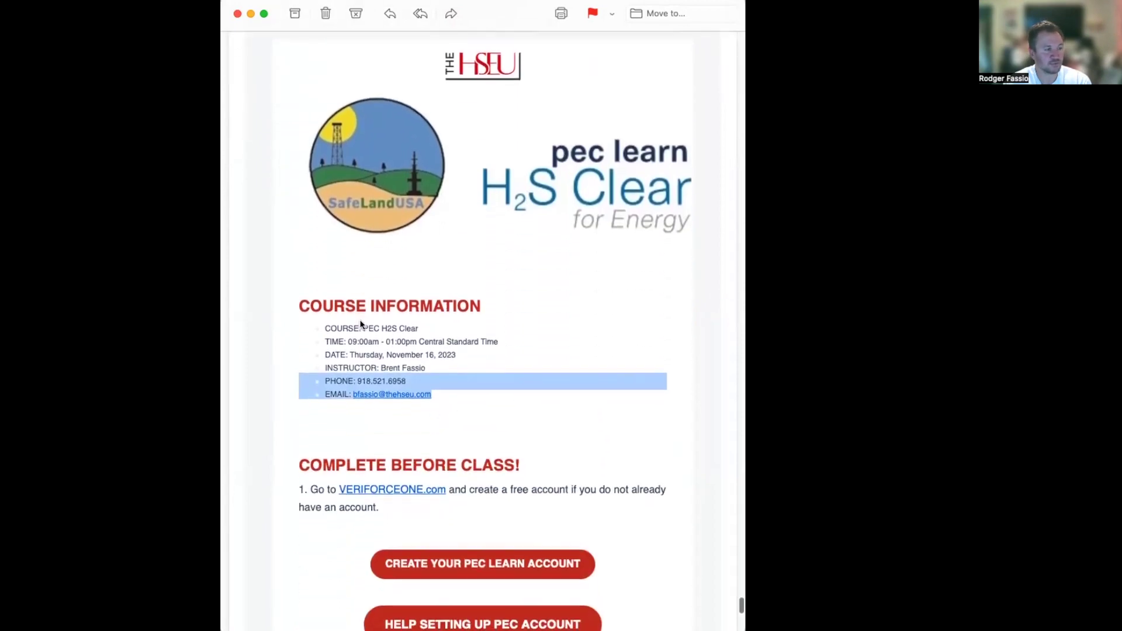
pyautogui.click(432, 329)
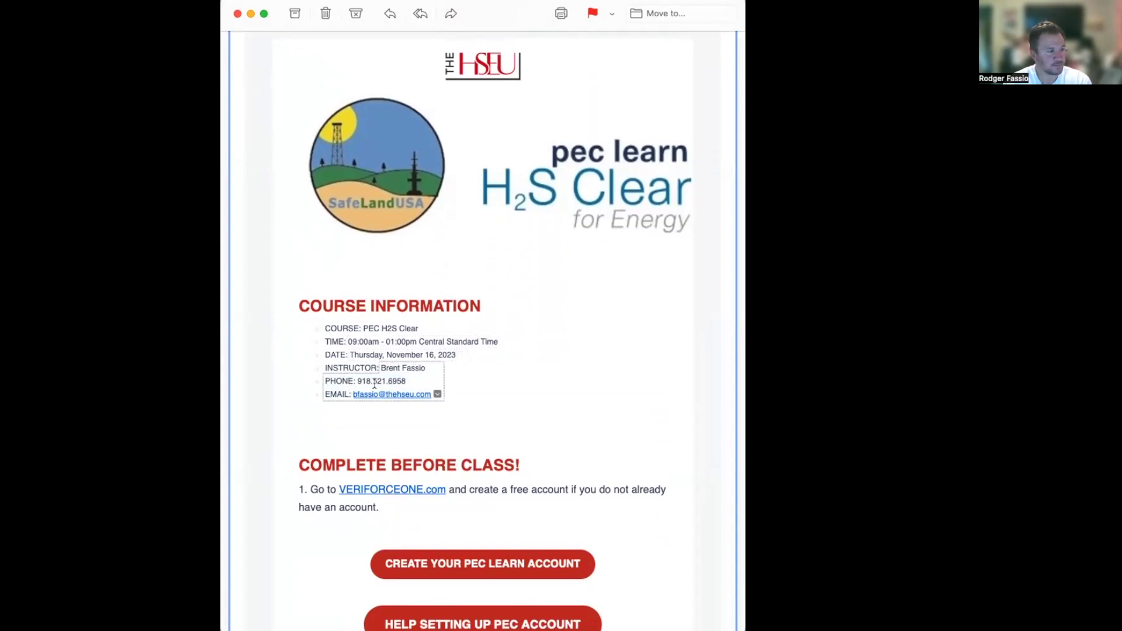
pyautogui.scroll(-3, 491, 441)
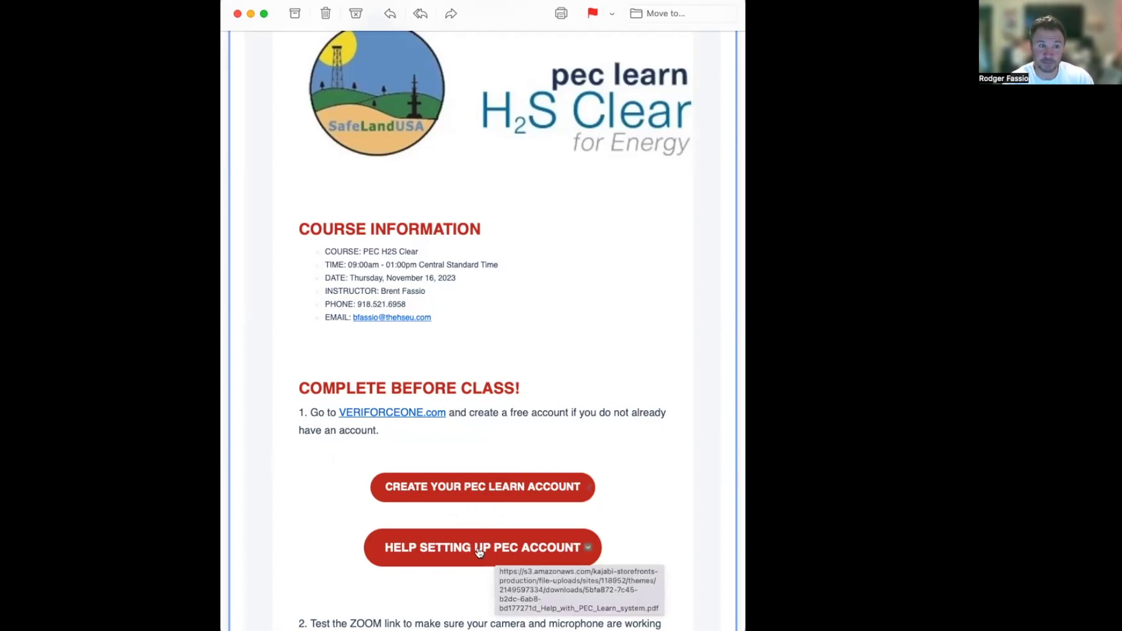
# Step: Start a PEC Learn account and sign up using the autofilled support e-mail address
pyautogui.click(470, 490)
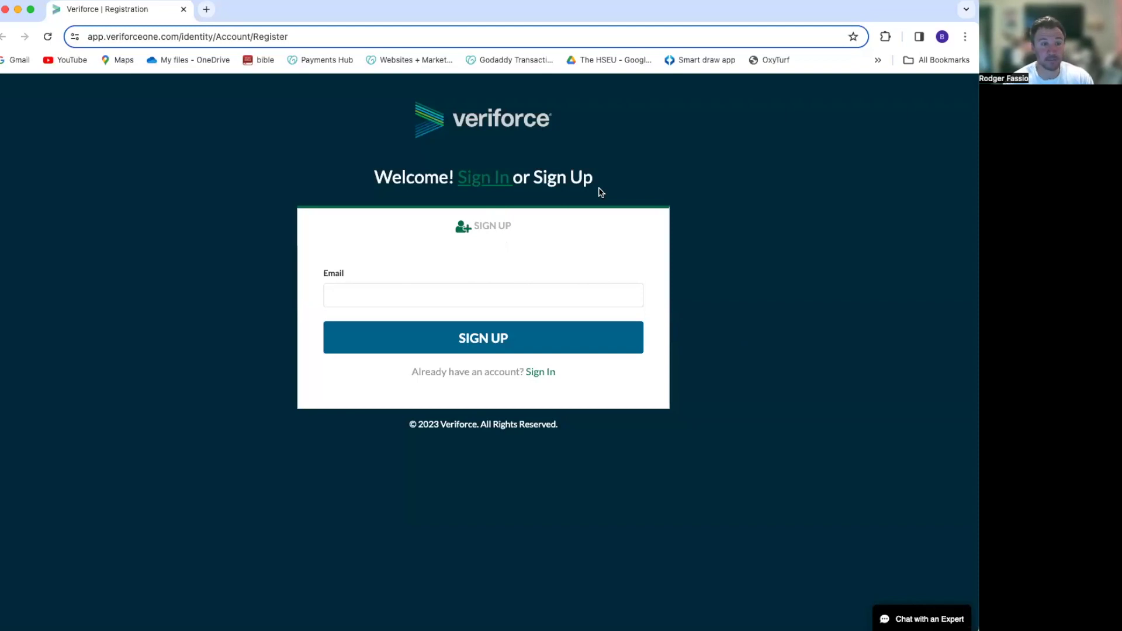
pyautogui.click(441, 293)
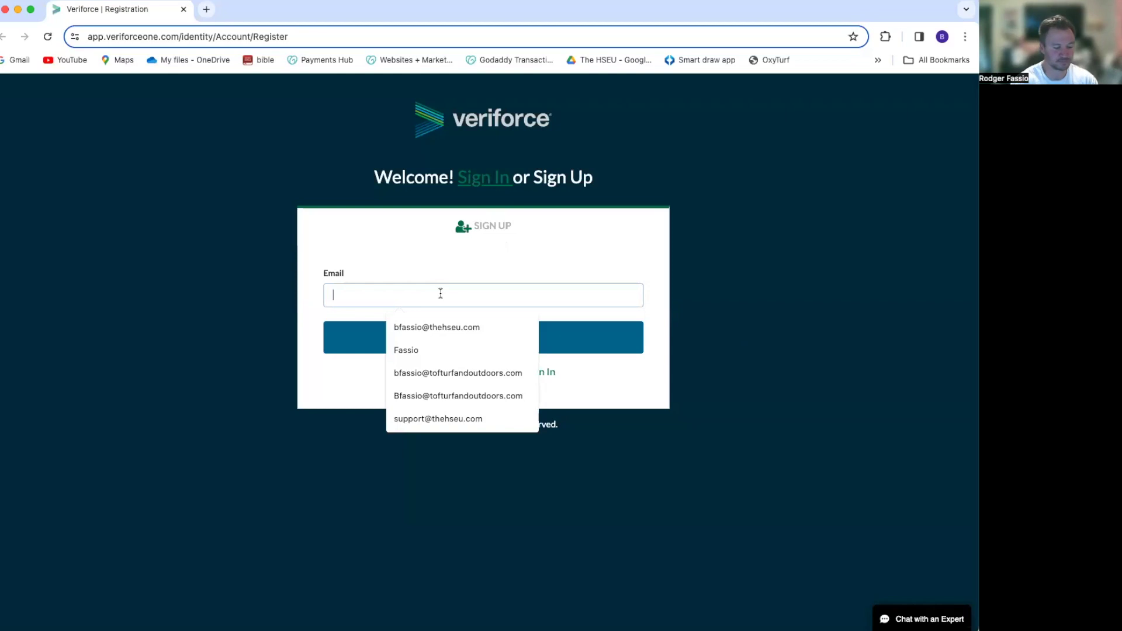
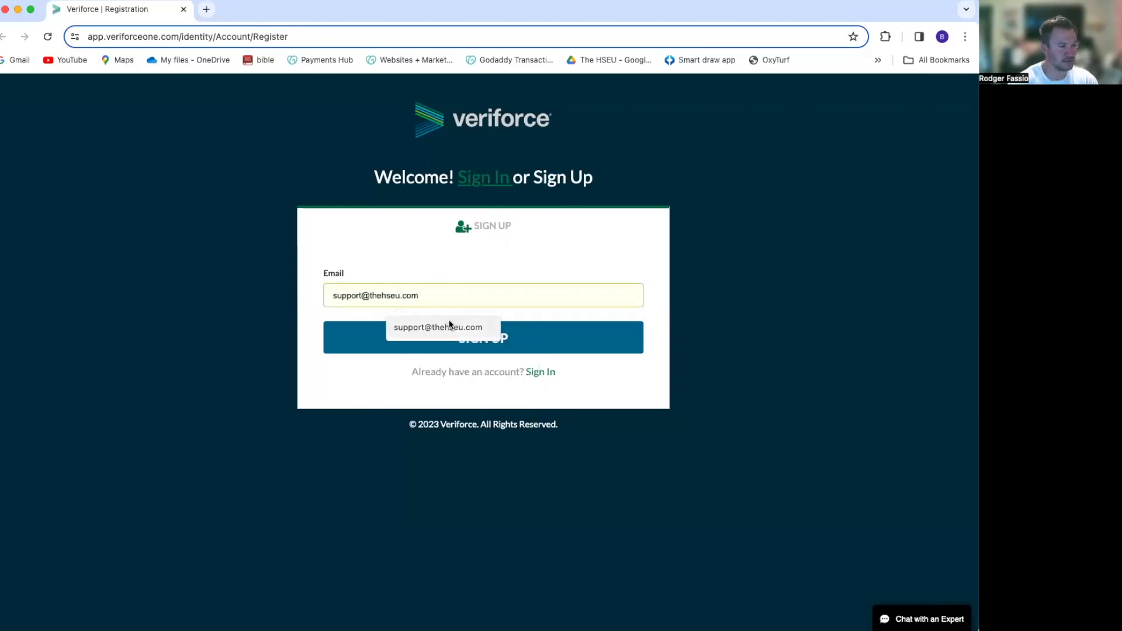
pyautogui.click(449, 323)
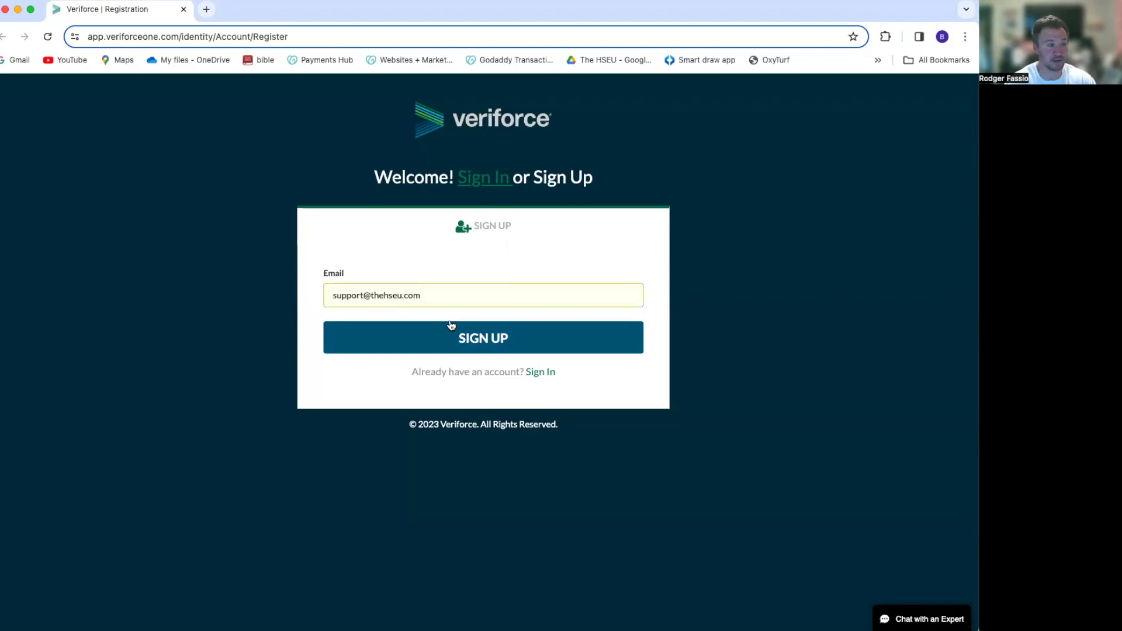
pyautogui.click(482, 337)
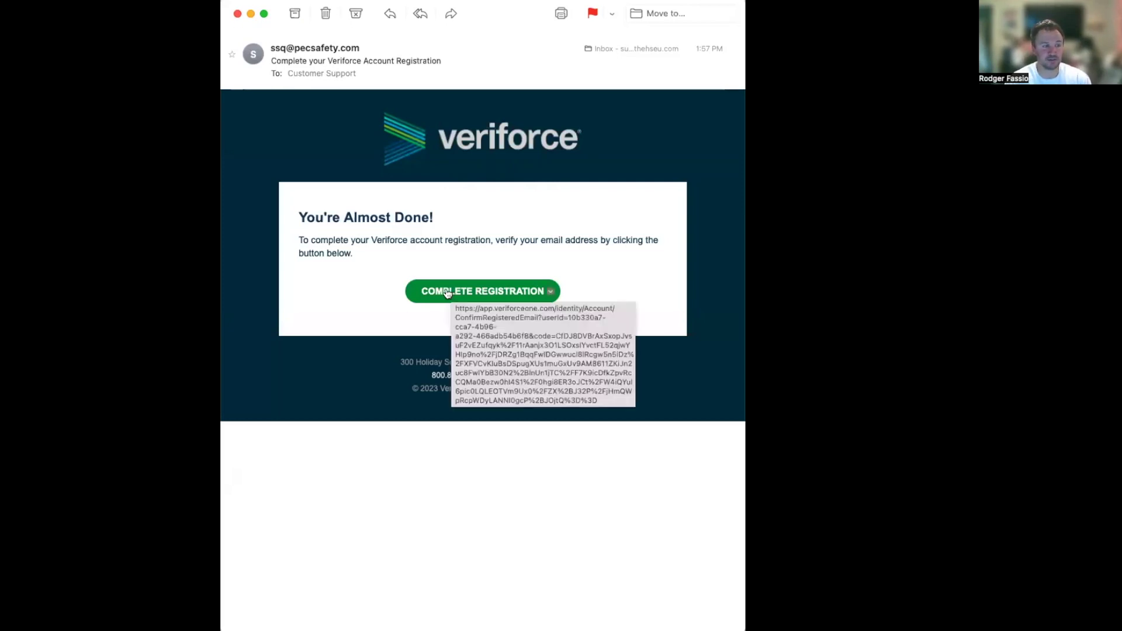
# Step: Follow the Complete Registration link from the Veriforce e-mail back to the browser
pyautogui.press('super+Tab')
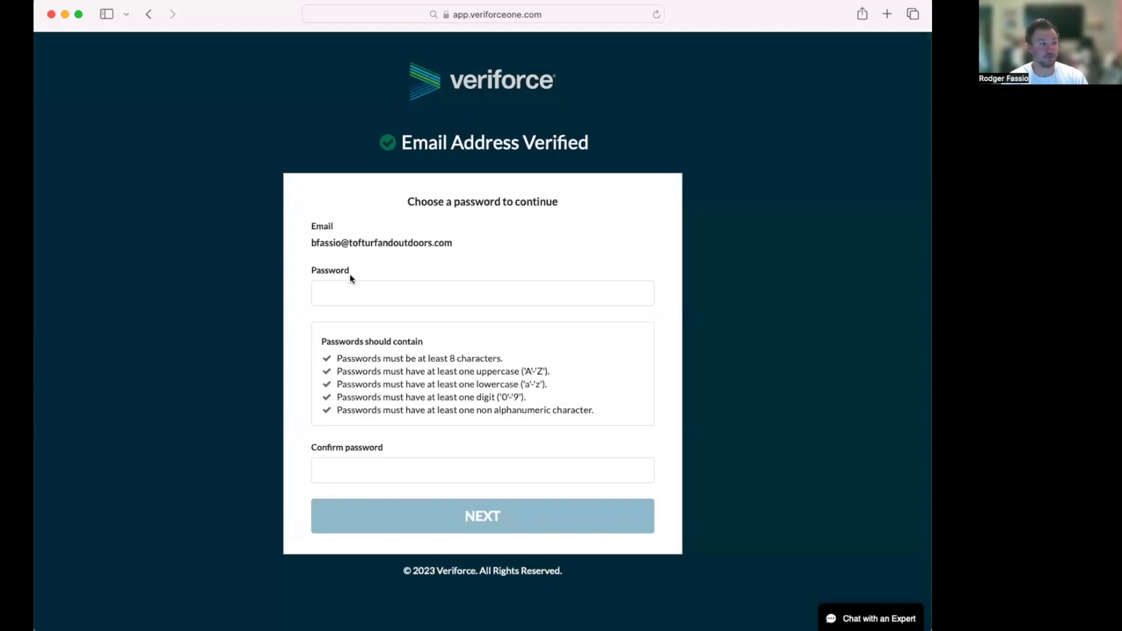
# Step: Decline Safari's suggested strong password and choose to set your own password
pyautogui.click(352, 293)
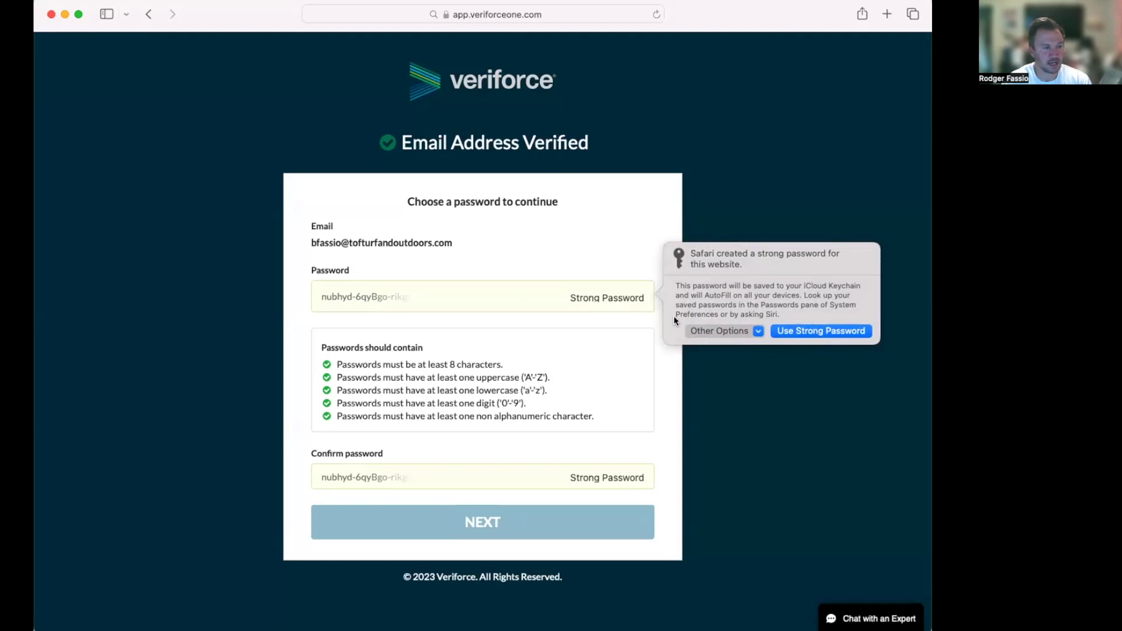
pyautogui.click(822, 330)
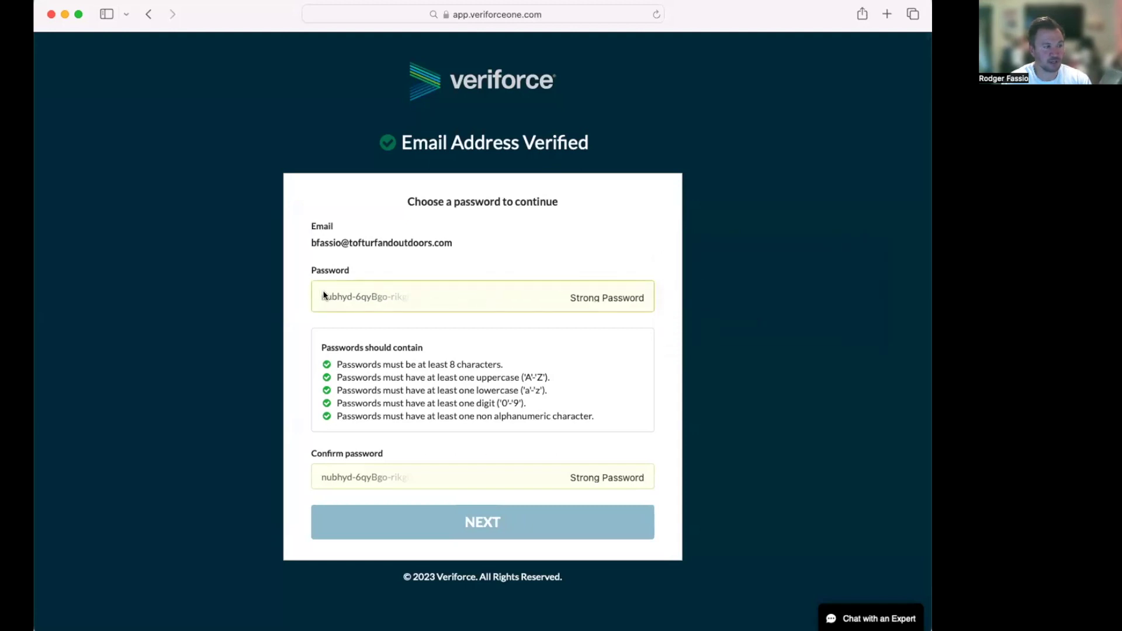
pyautogui.click(576, 288)
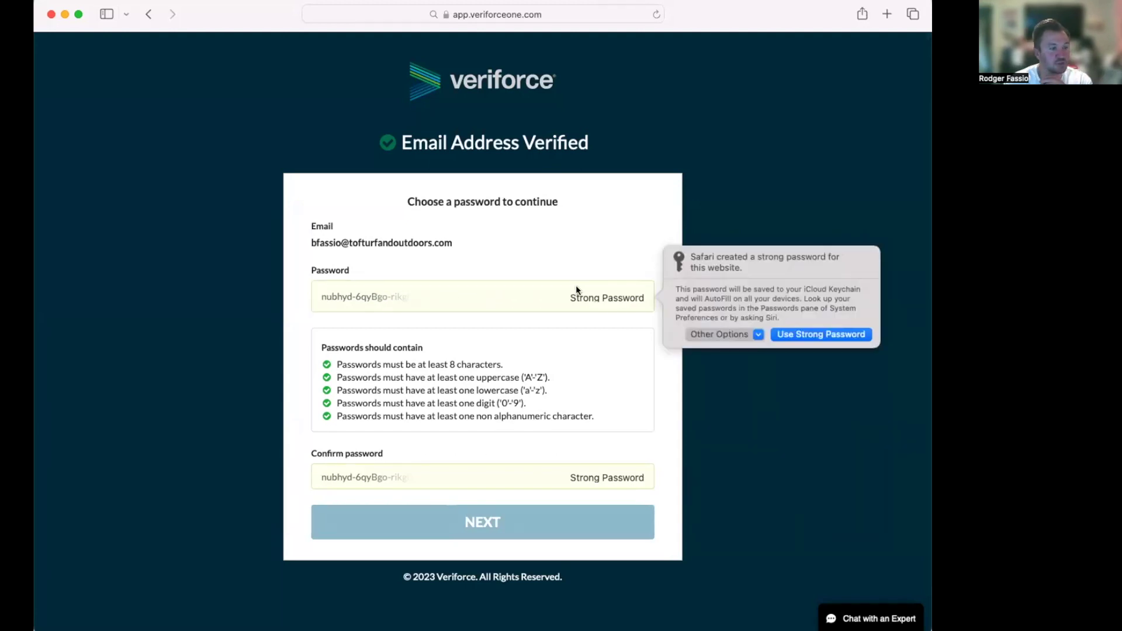
pyautogui.click(759, 335)
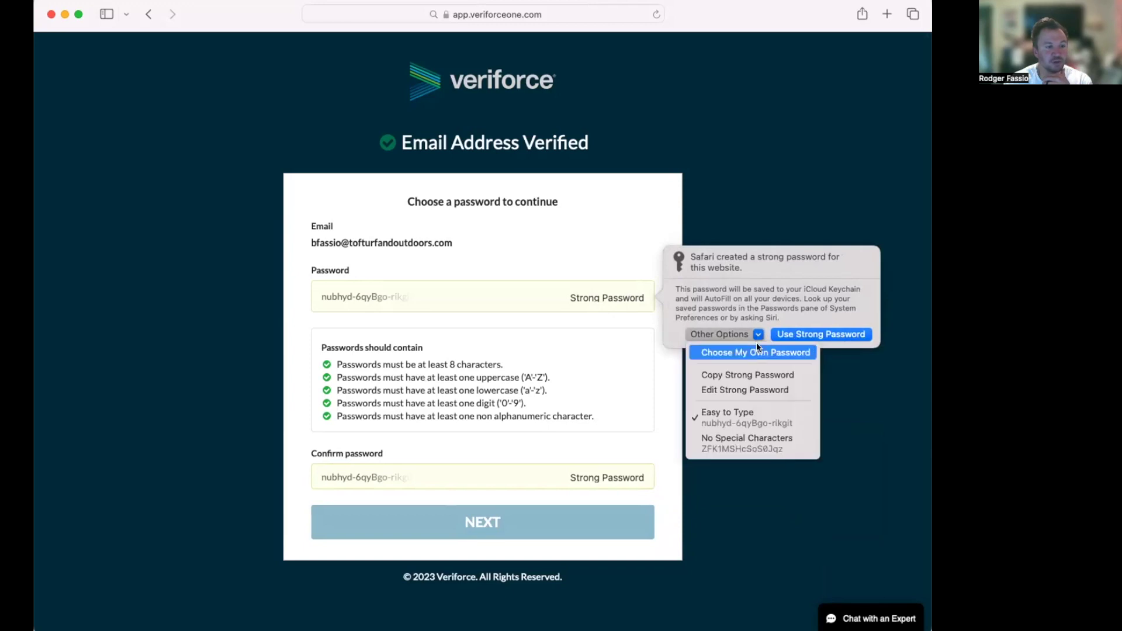
pyautogui.click(755, 351)
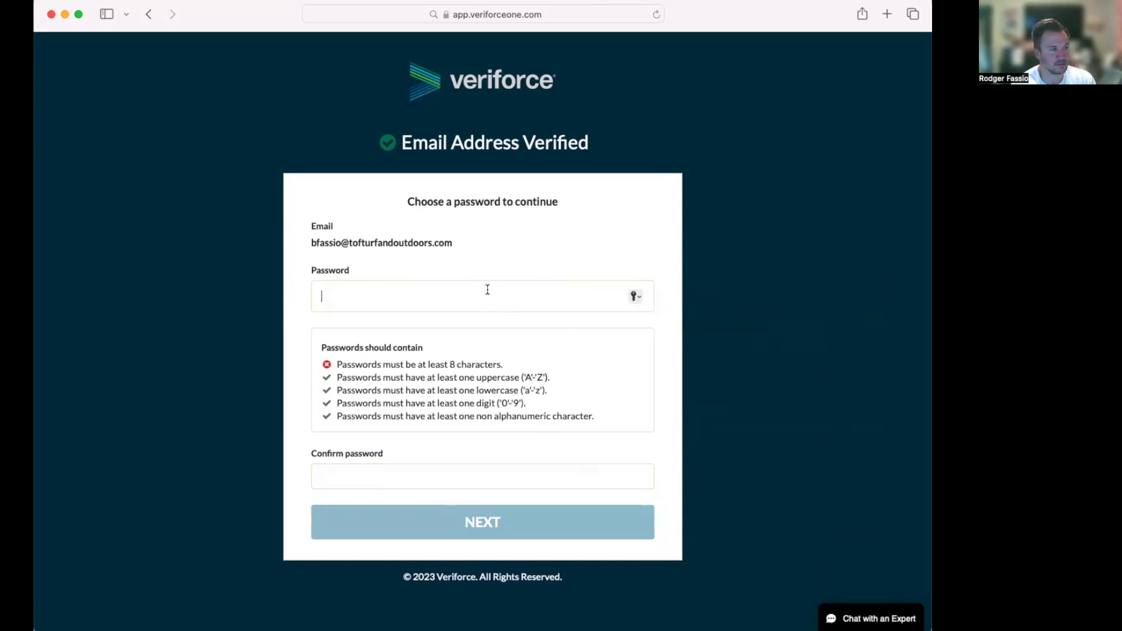
# Step: Enter a custom password meeting all requirements and confirm it with a matching entry
pyautogui.write('Abcd')
pyautogui.press('BackSpace')
pyautogui.press('BackSpace')
pyautogui.press('BackSpace')
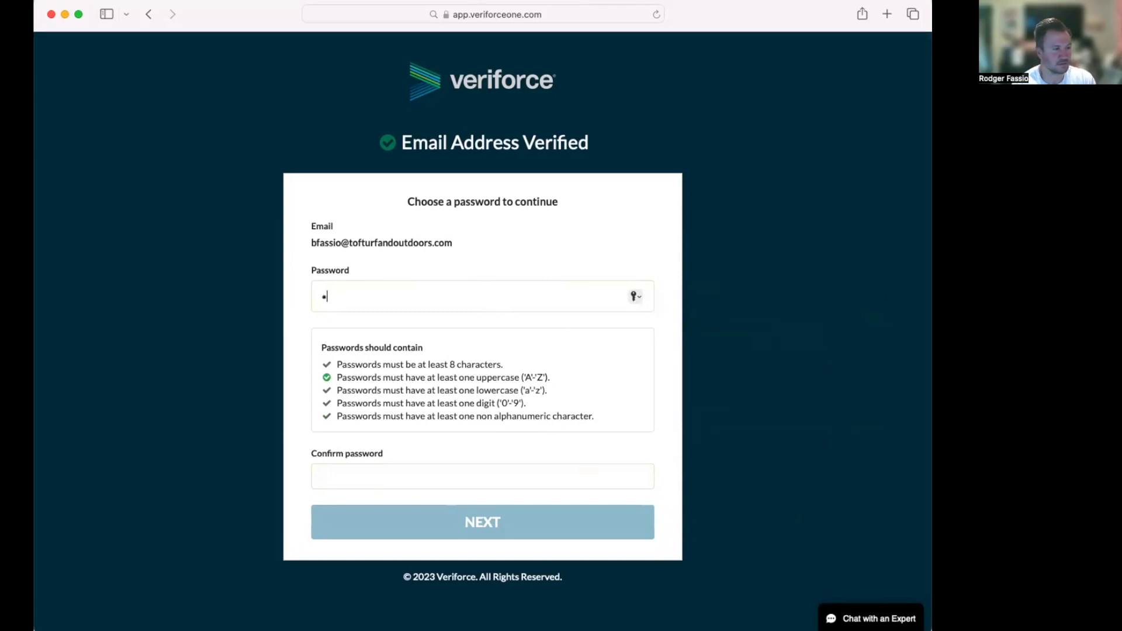
pyautogui.press('BackSpace')
pyautogui.write('Abc')
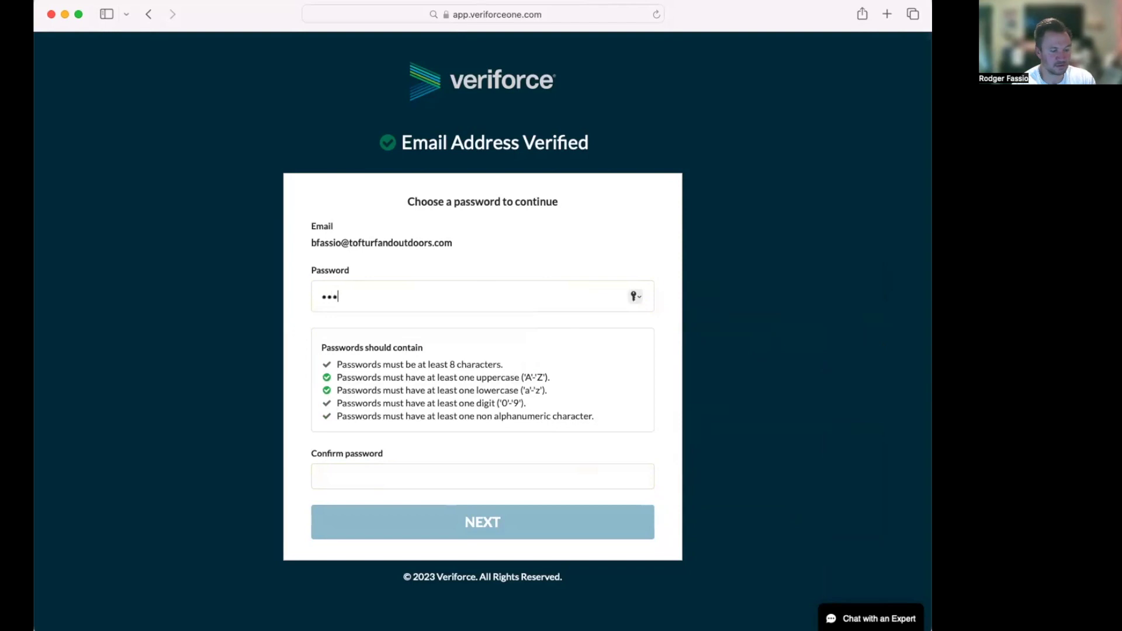
pyautogui.write('defgh123!')
pyautogui.press('Tab')
pyautogui.write('Abcdefgh')
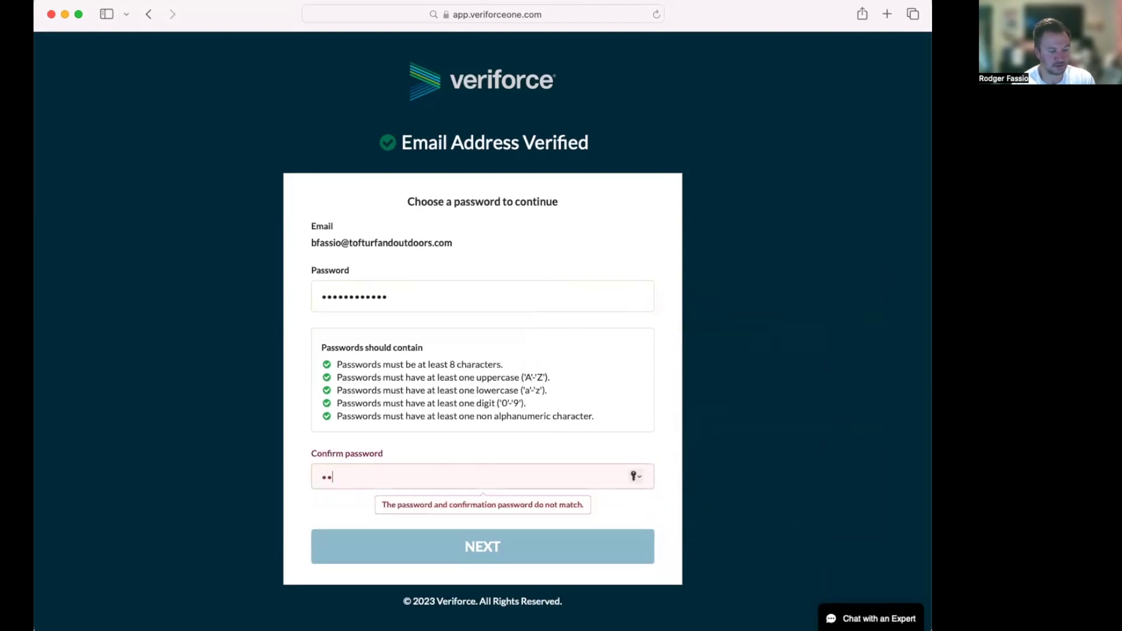
pyautogui.press('BackSpace')
pyautogui.press('BackSpace')
pyautogui.press('BackSpace')
pyautogui.press('BackSpace')
pyautogui.press('BackSpace')
pyautogui.press('BackSpace')
pyautogui.press('BackSpace')
pyautogui.press('BackSpace')
pyautogui.write('Abcdefgh123!')
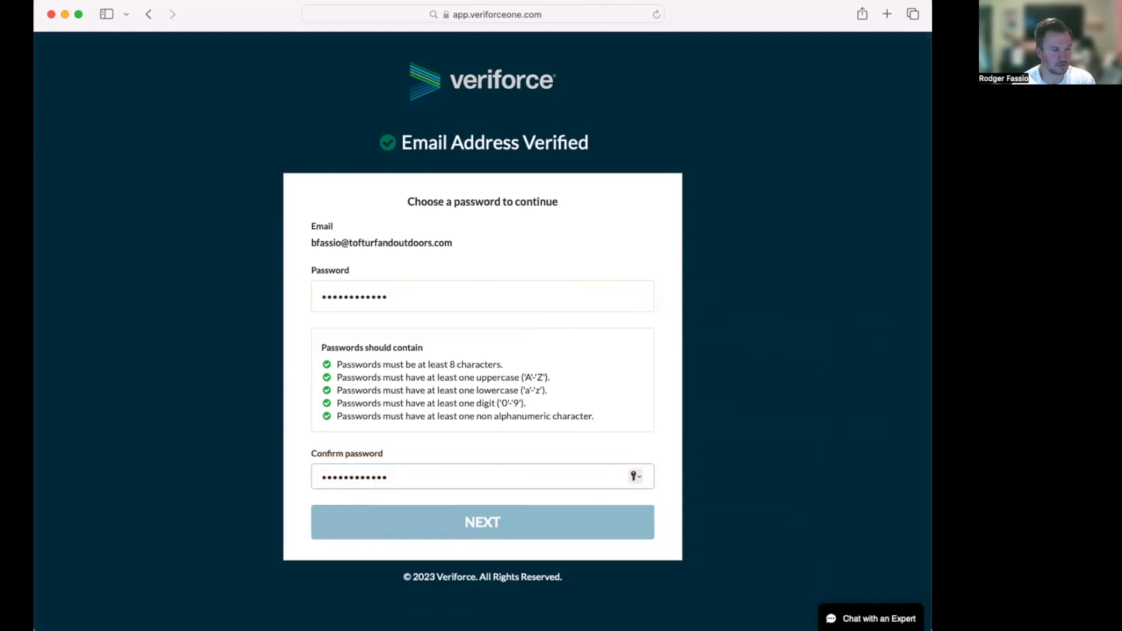
pyautogui.click(561, 524)
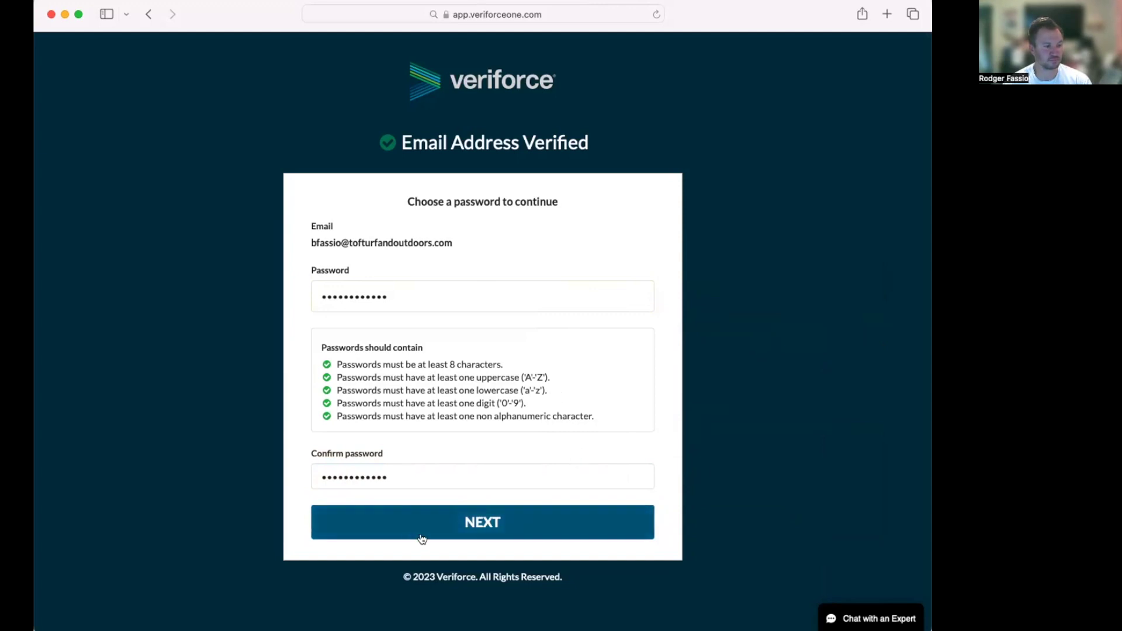
# Step: Submit the password, skip saving it to the keychain, agree to the terms, and answer the PEC ID question
pyautogui.click(453, 525)
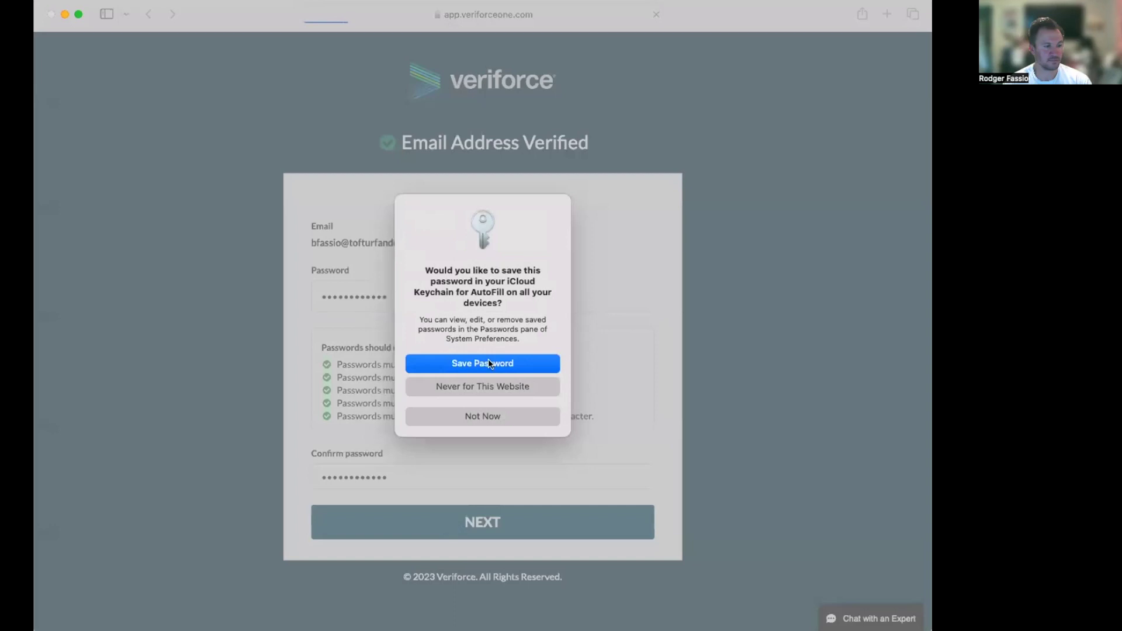
pyautogui.click(493, 415)
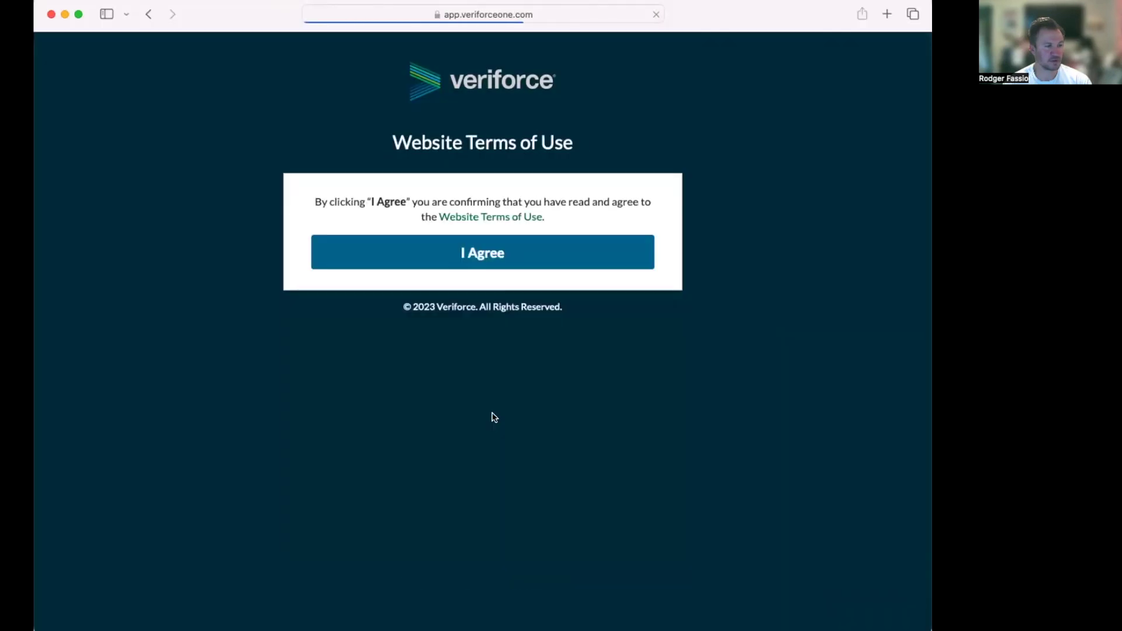
pyautogui.click(481, 256)
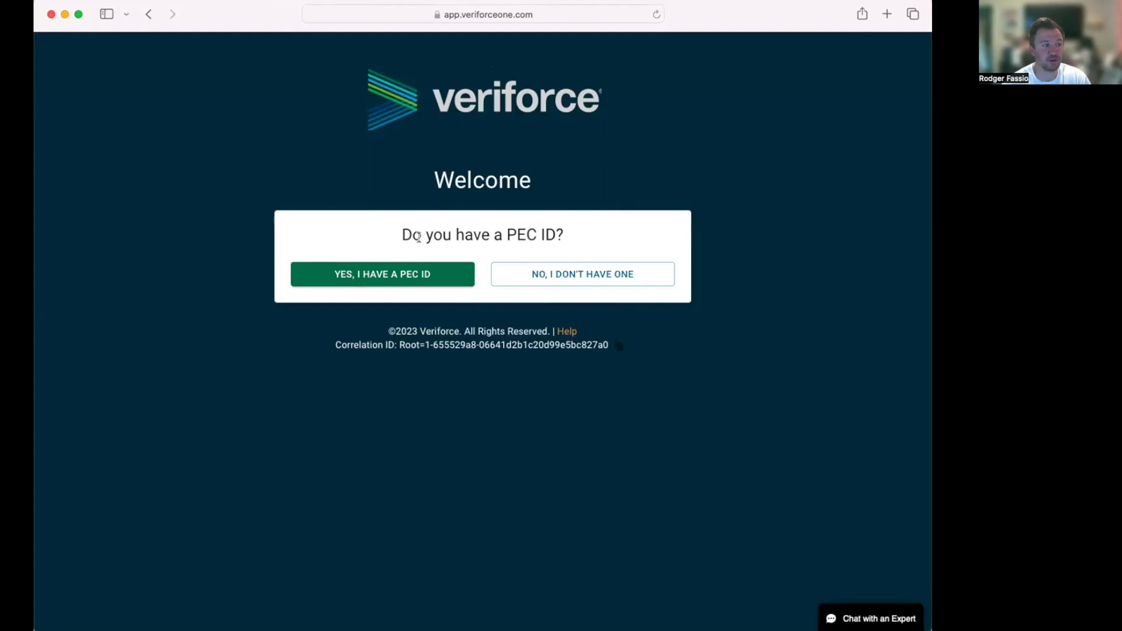
pyautogui.click(576, 279)
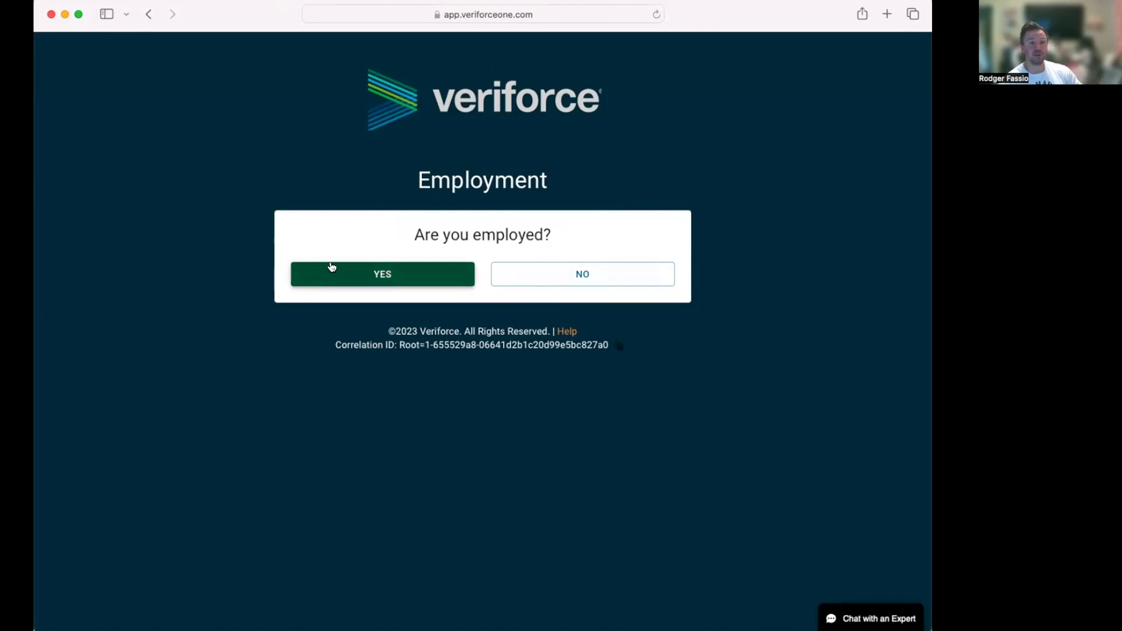
# Step: Answer not employed, then fill in the first name, last name and phone number
pyautogui.click(604, 272)
pyautogui.click(511, 263)
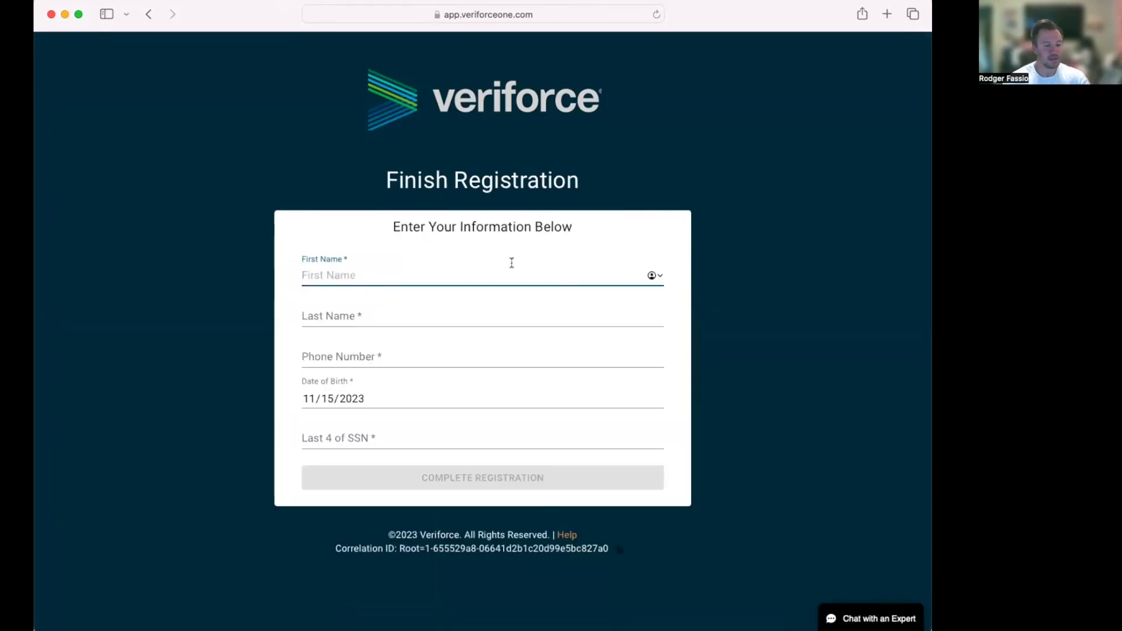
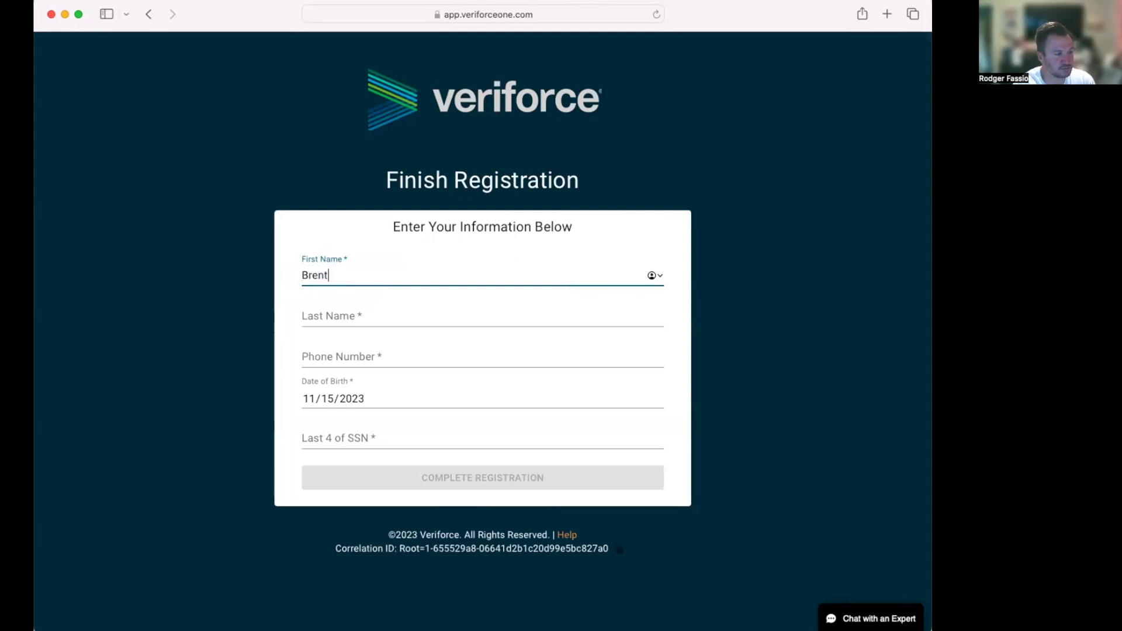
pyautogui.press('Tab')
pyautogui.press('Tab')
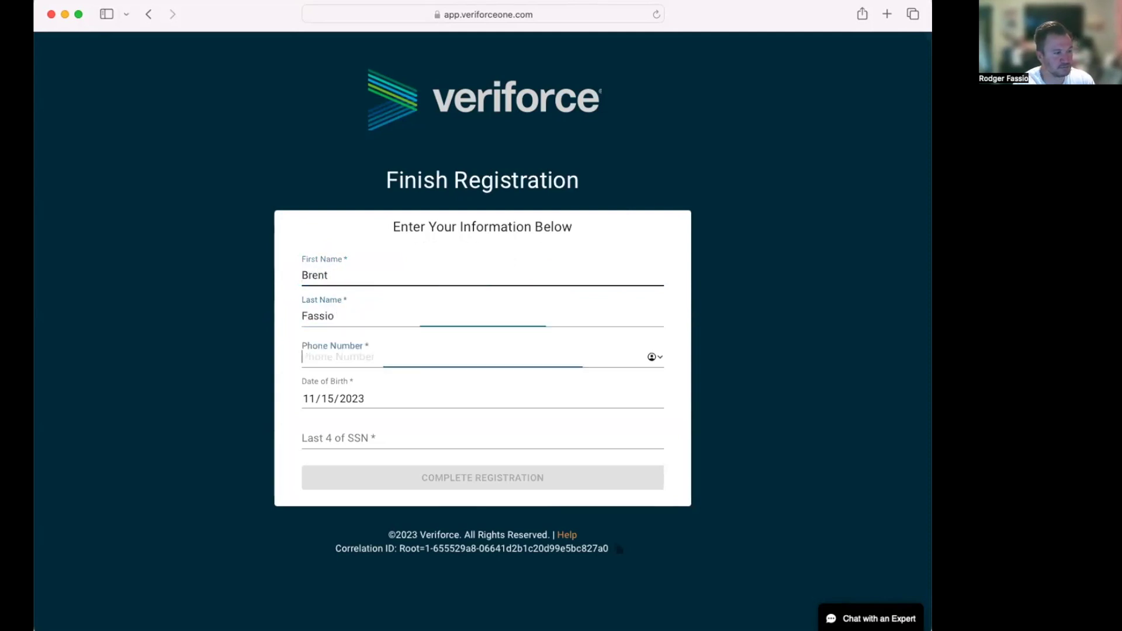
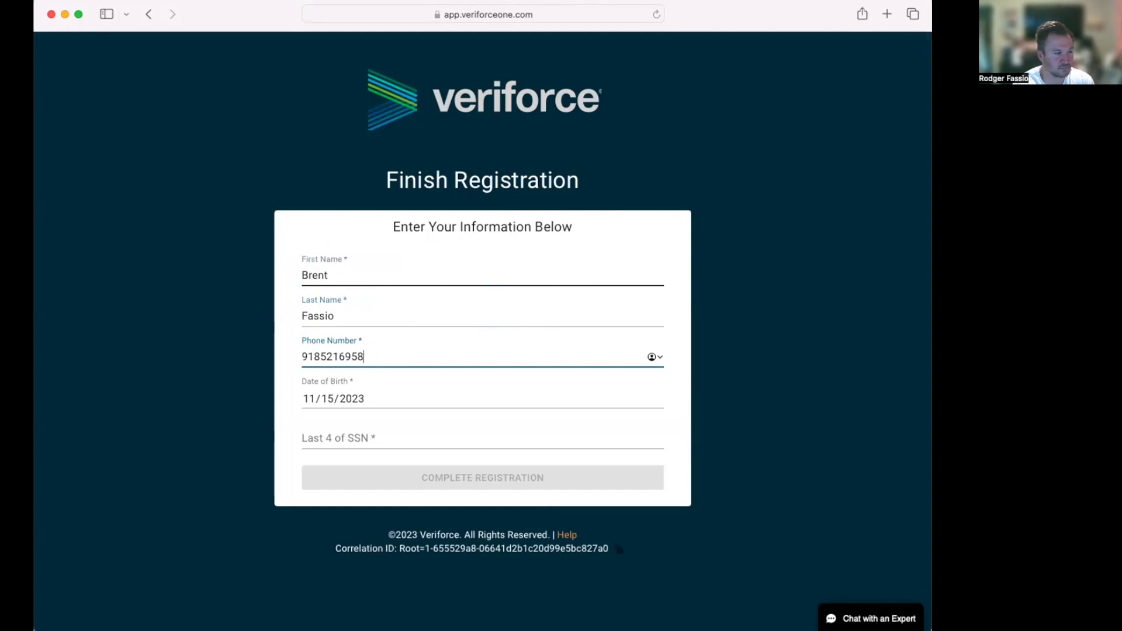
# Step: Enter a birth year in the date of birth field and the last four SSN digits
pyautogui.press('Tab')
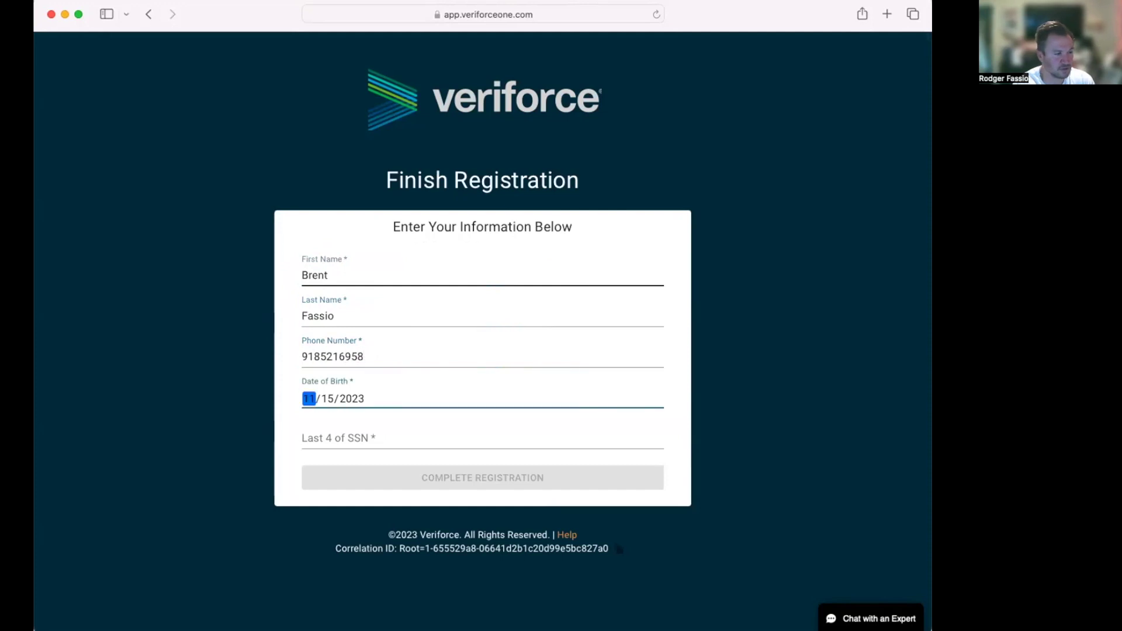
pyautogui.click(386, 395)
pyautogui.click(366, 400)
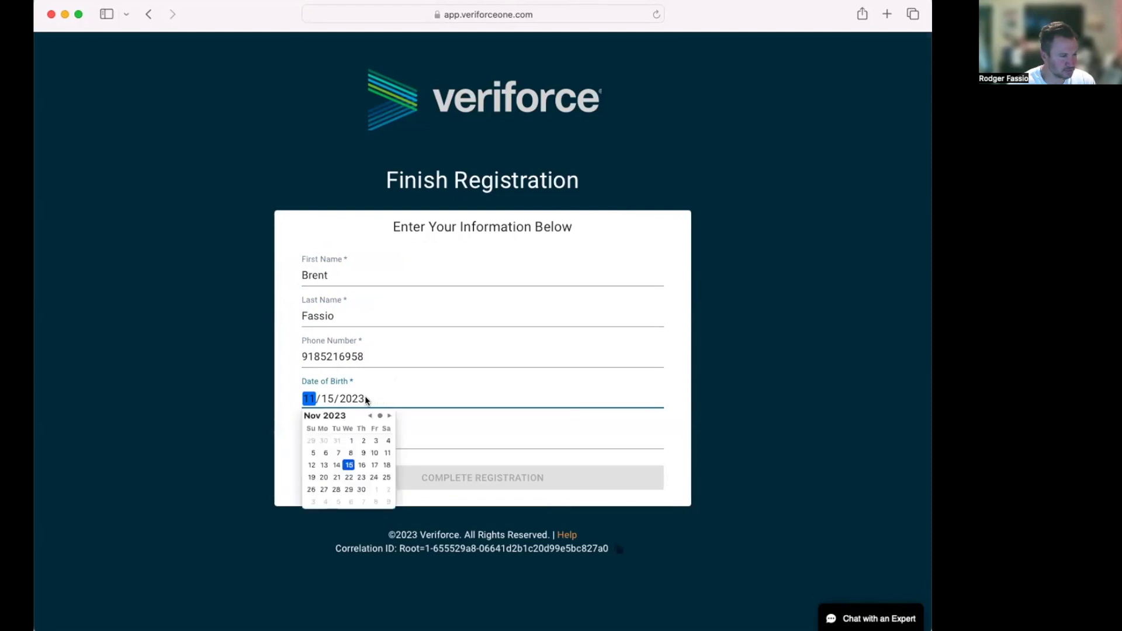
pyautogui.click(367, 399)
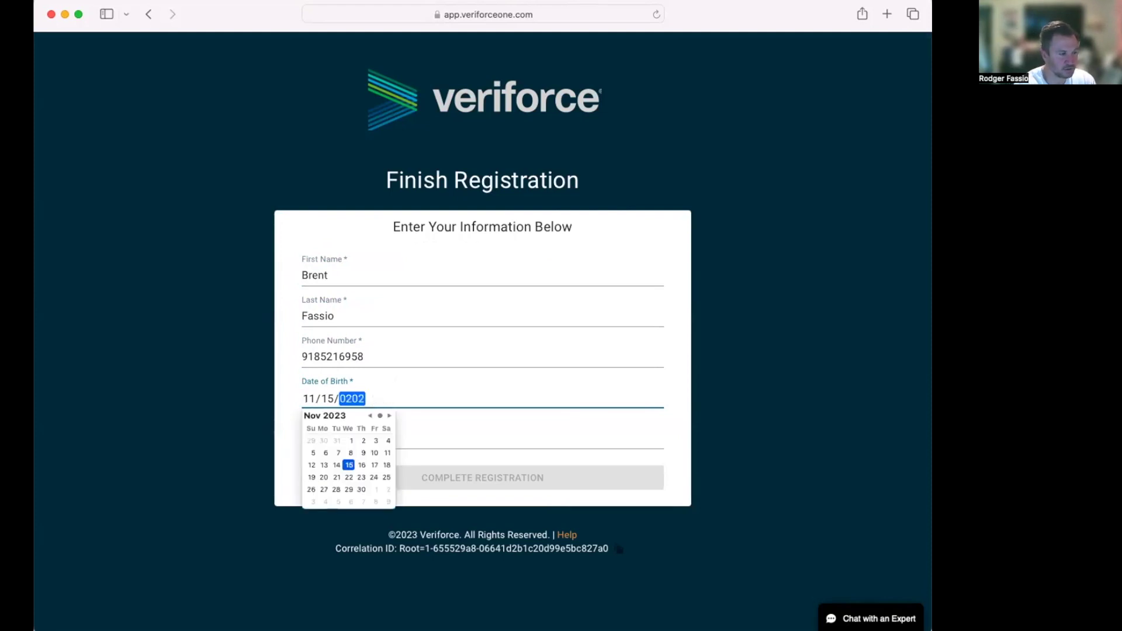
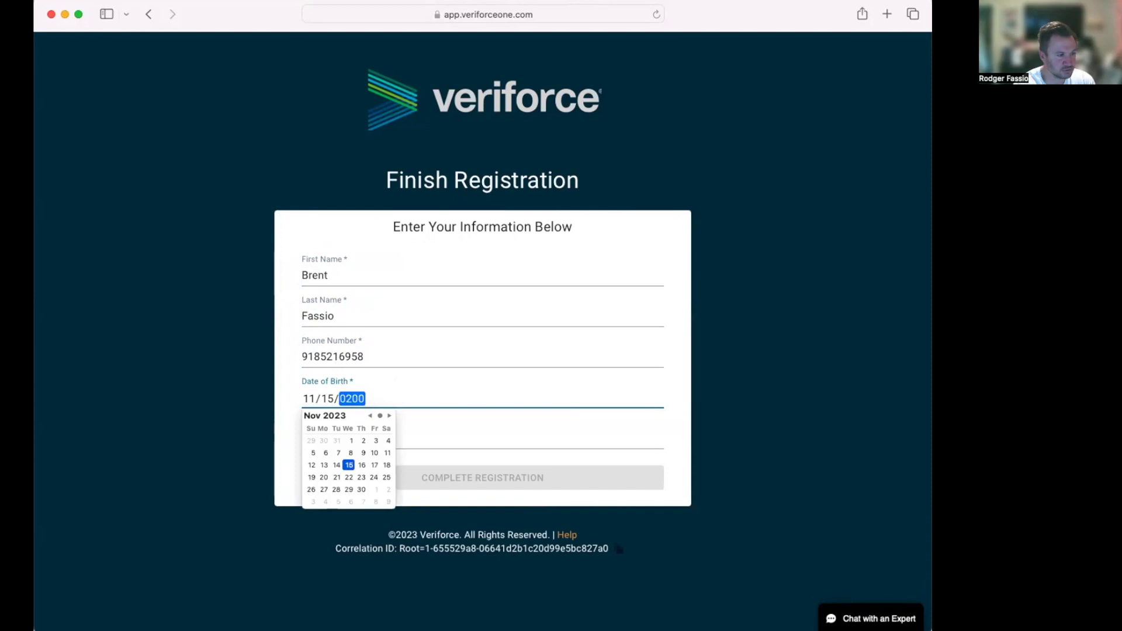
pyautogui.press('Tab')
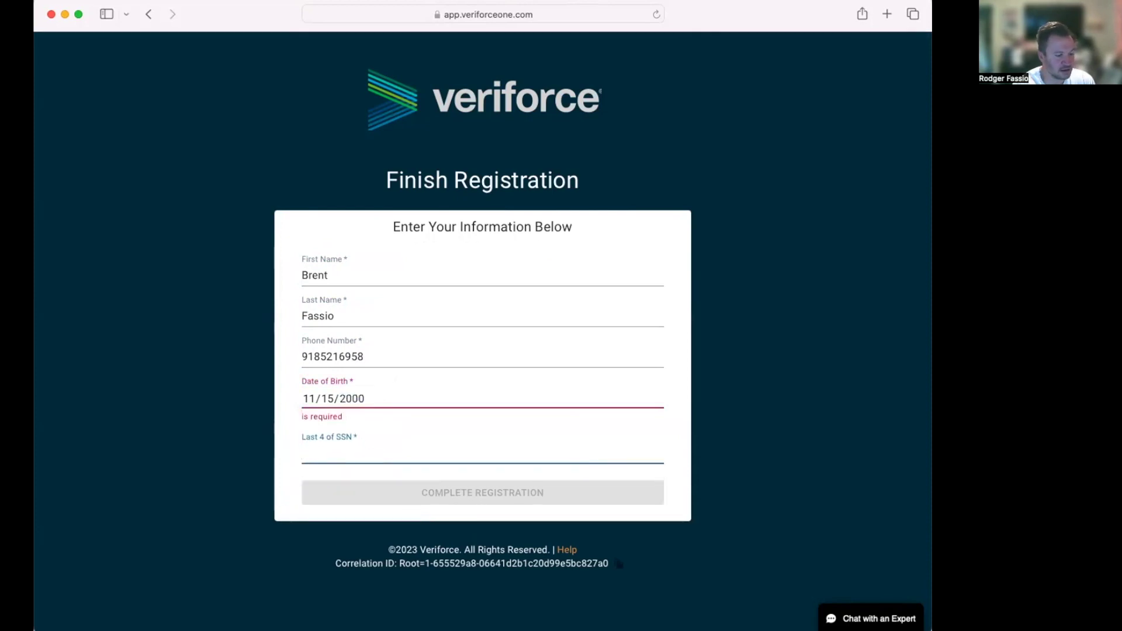
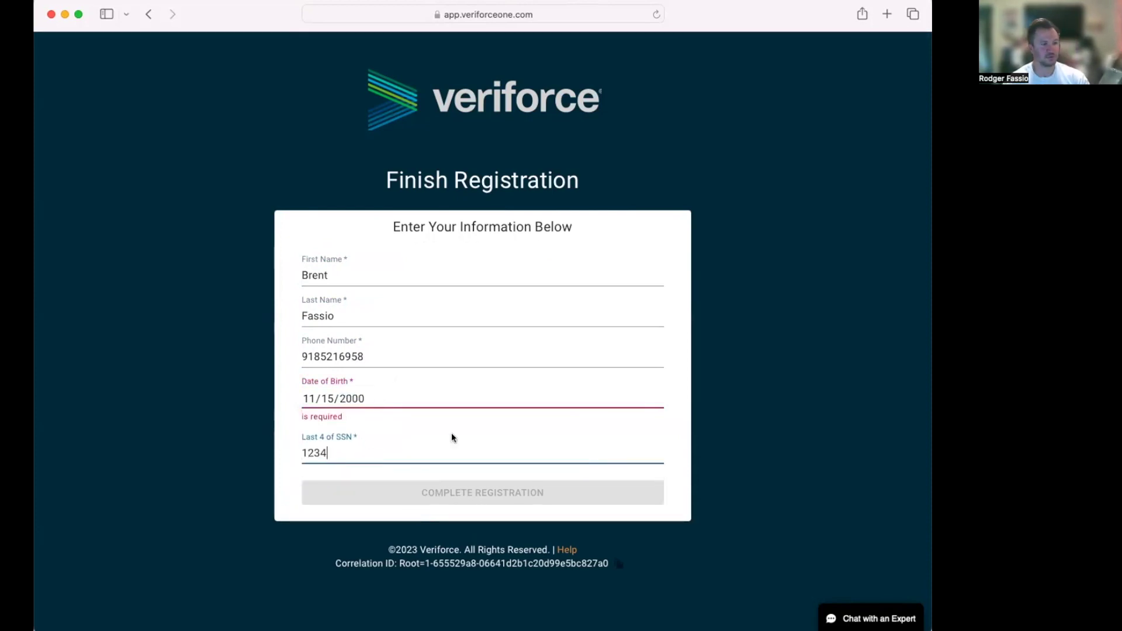
# Step: Correct the date of birth to the 15th with year 2000 and submit the form
pyautogui.click(387, 394)
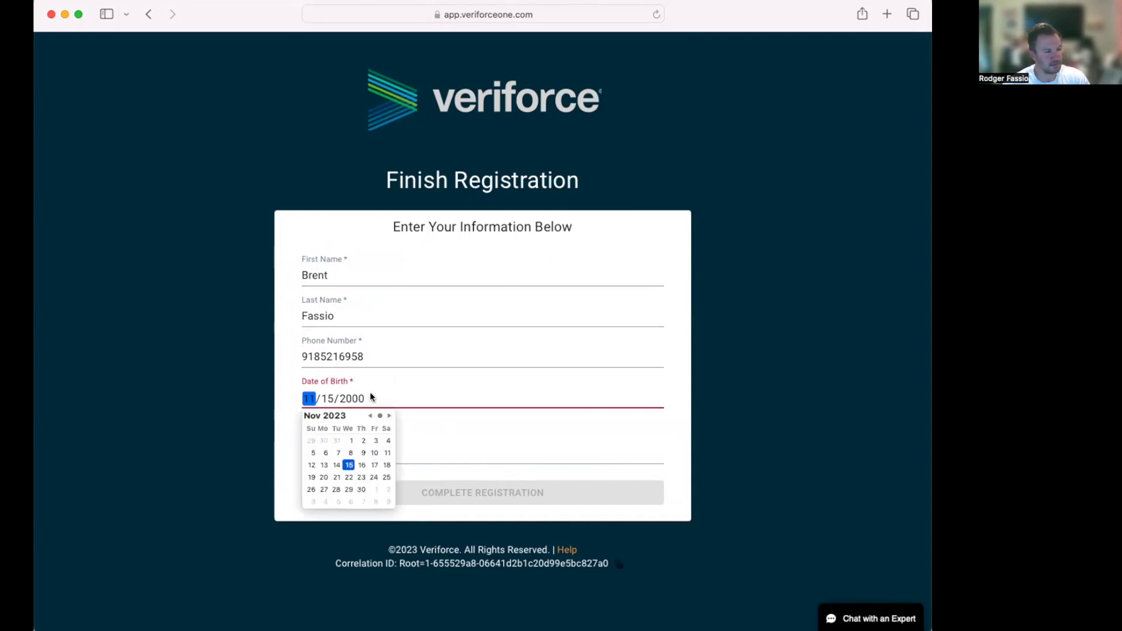
pyautogui.click(348, 465)
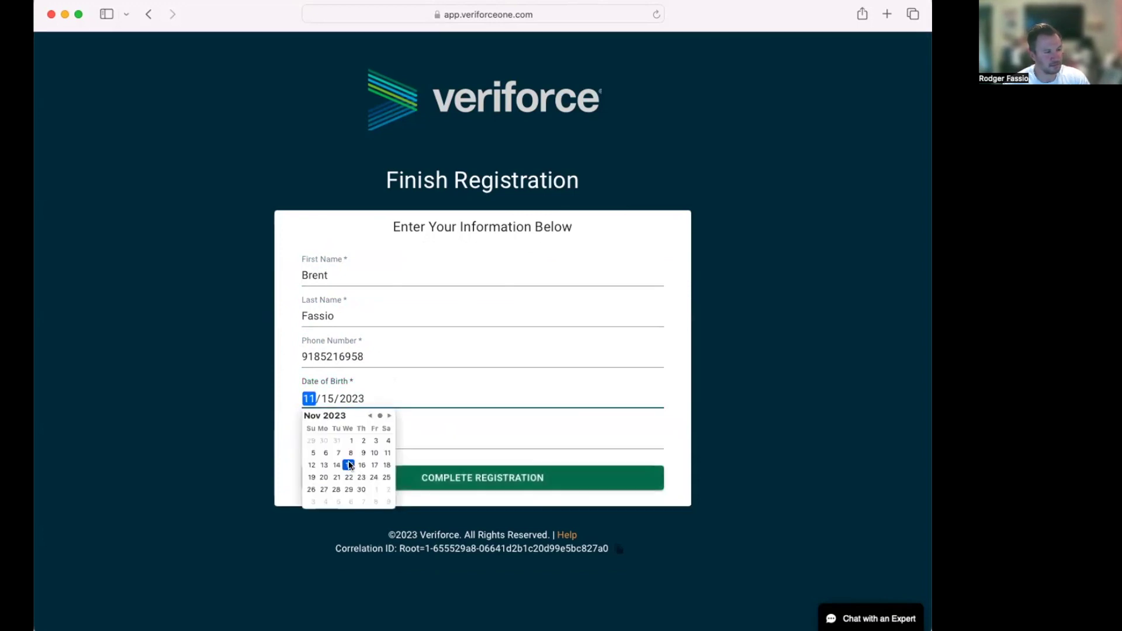
pyautogui.click(368, 415)
pyautogui.click(369, 416)
pyautogui.click(369, 415)
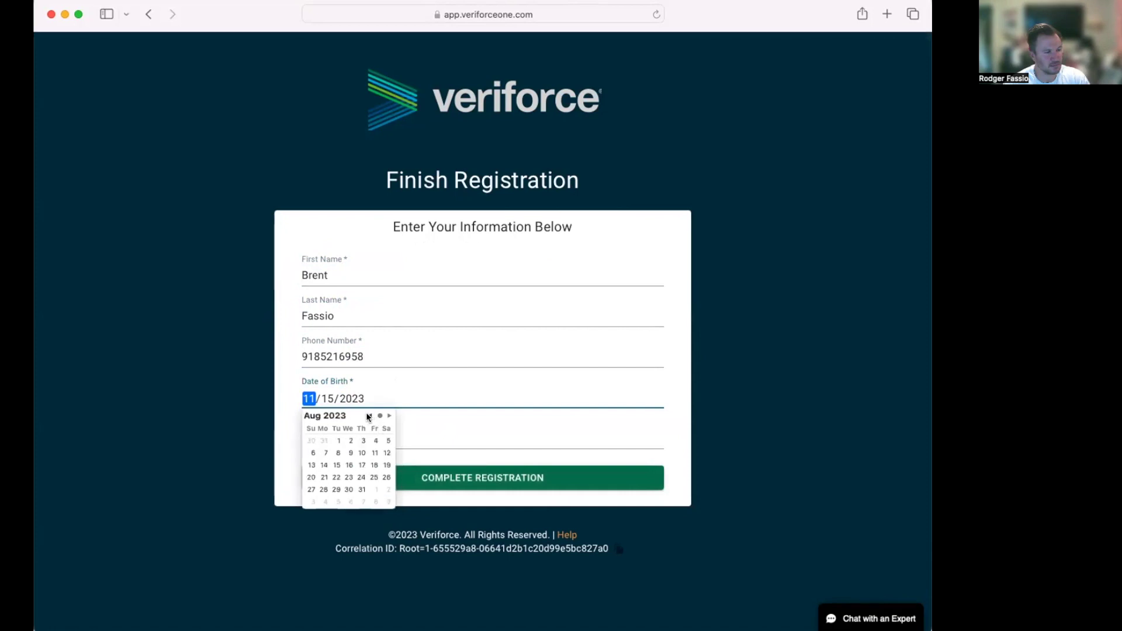
pyautogui.click(369, 416)
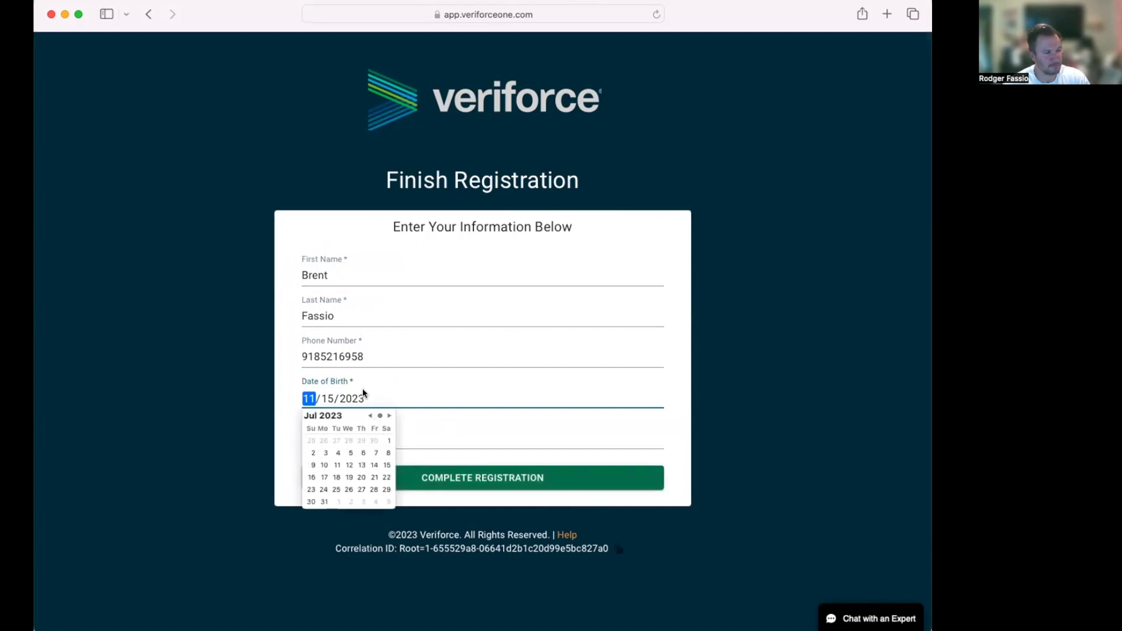
pyautogui.click(359, 398)
pyautogui.click(359, 398)
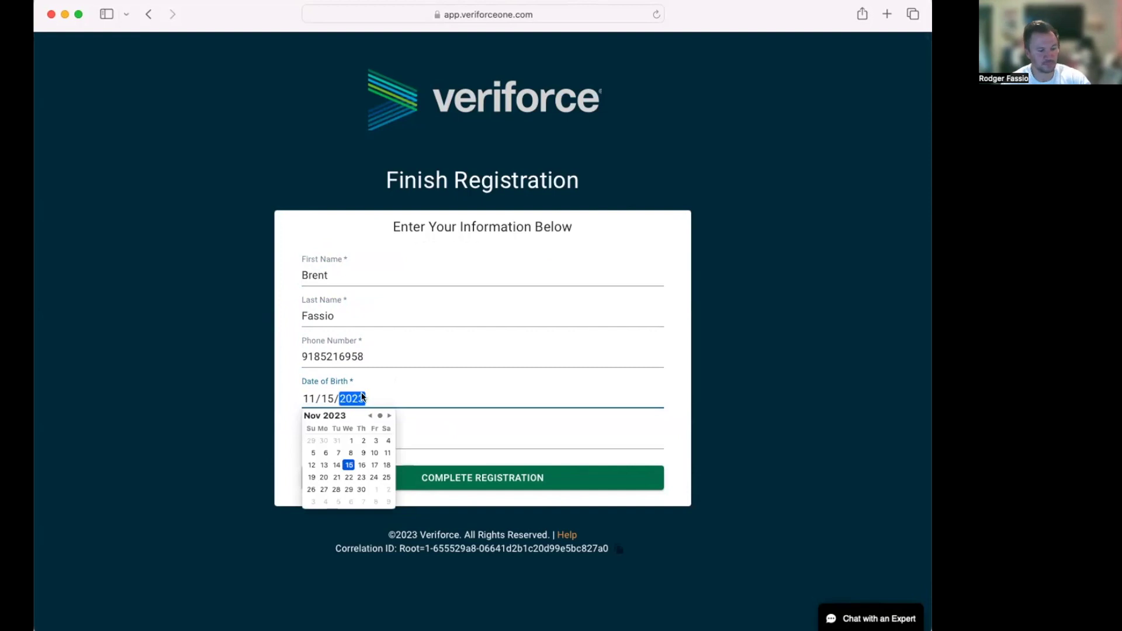
pyautogui.write('2000')
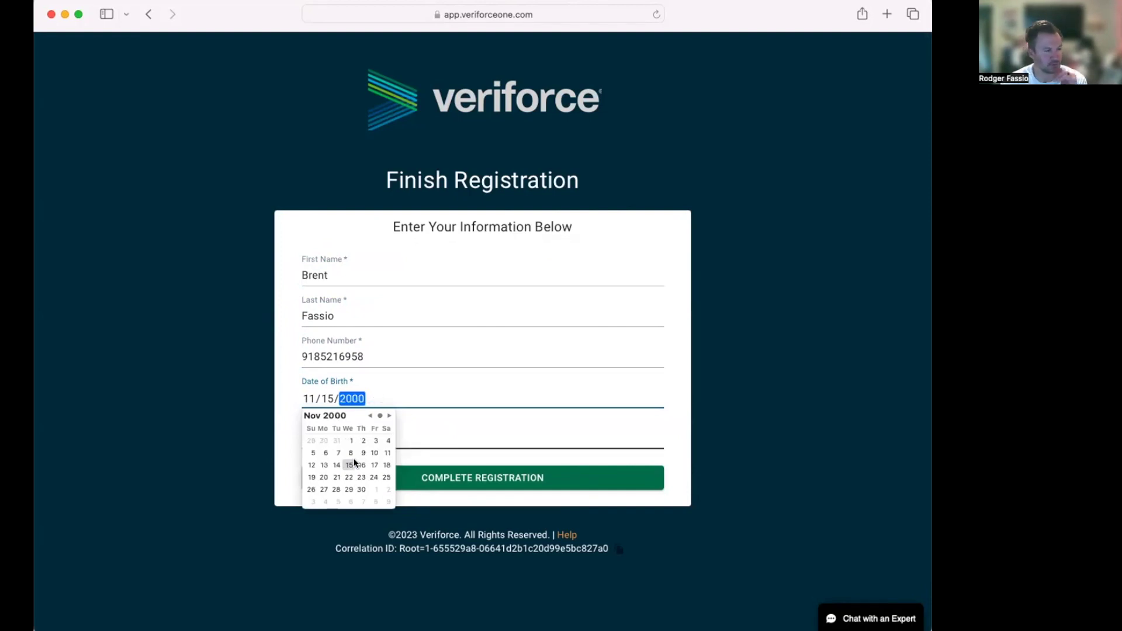
pyautogui.click(352, 464)
pyautogui.click(448, 436)
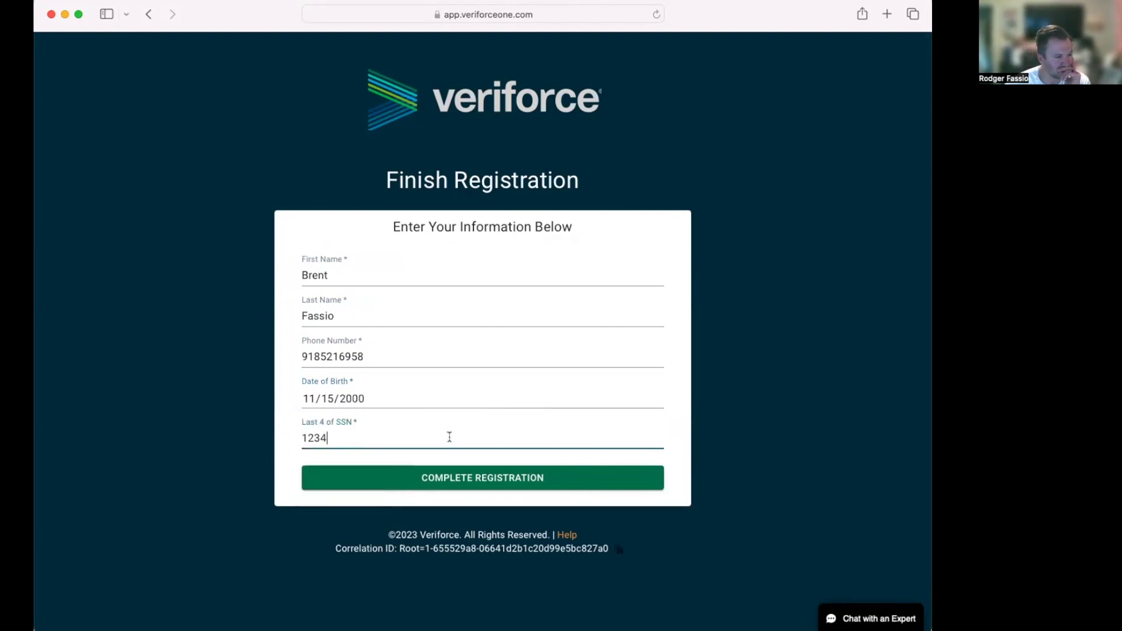
# Step: Complete registration, then sign in to VeriforceONE with the Compliance Pro username and password
pyautogui.click(463, 484)
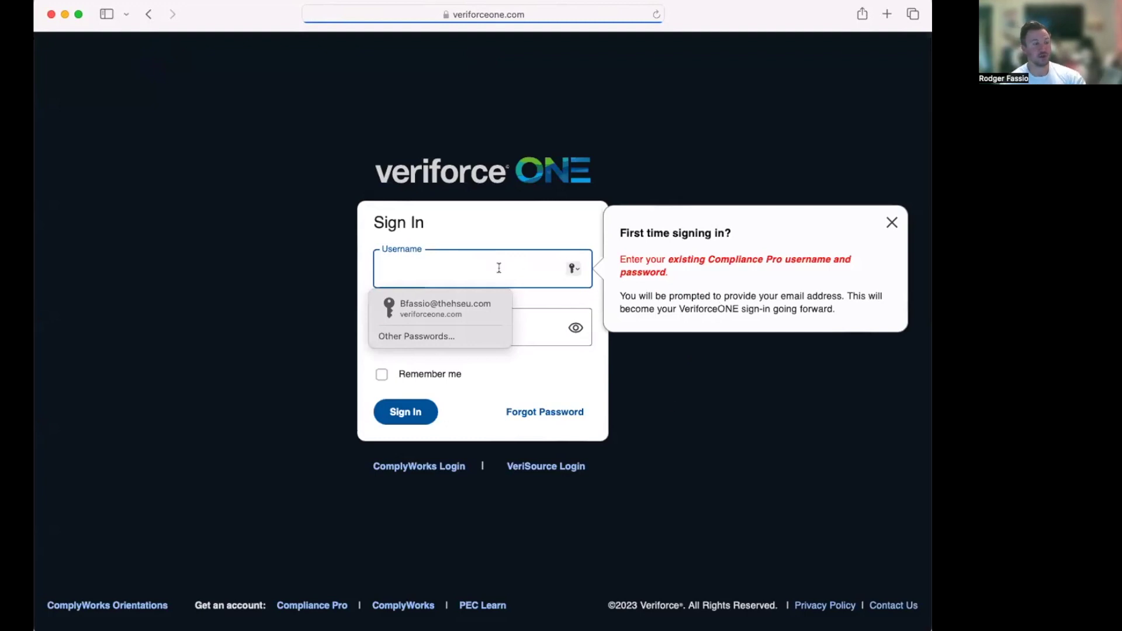
pyautogui.click(481, 268)
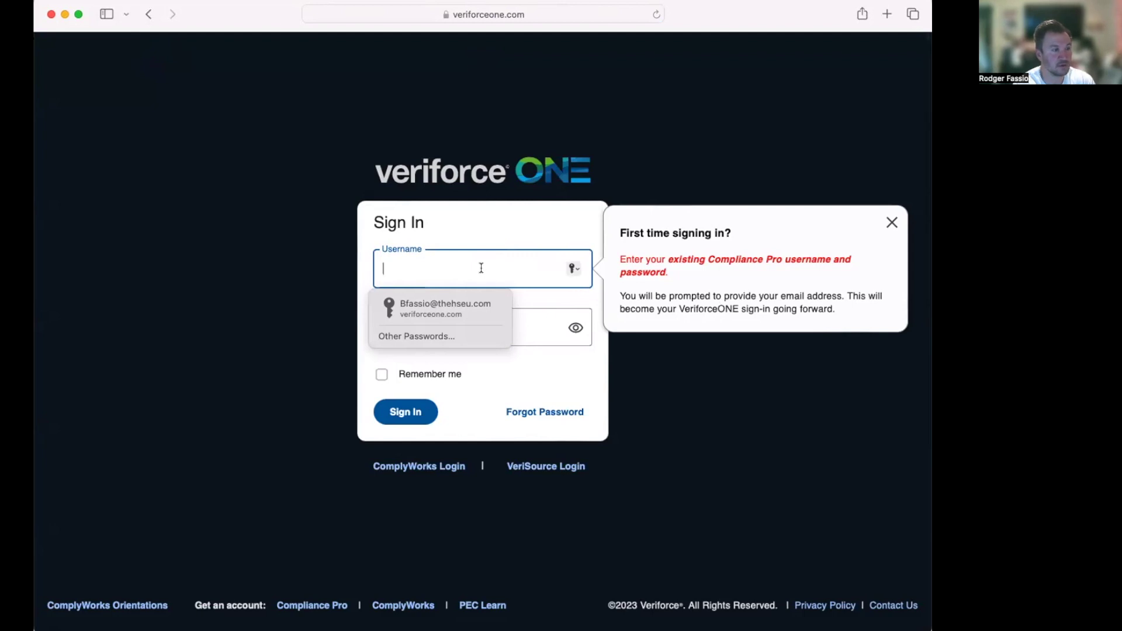
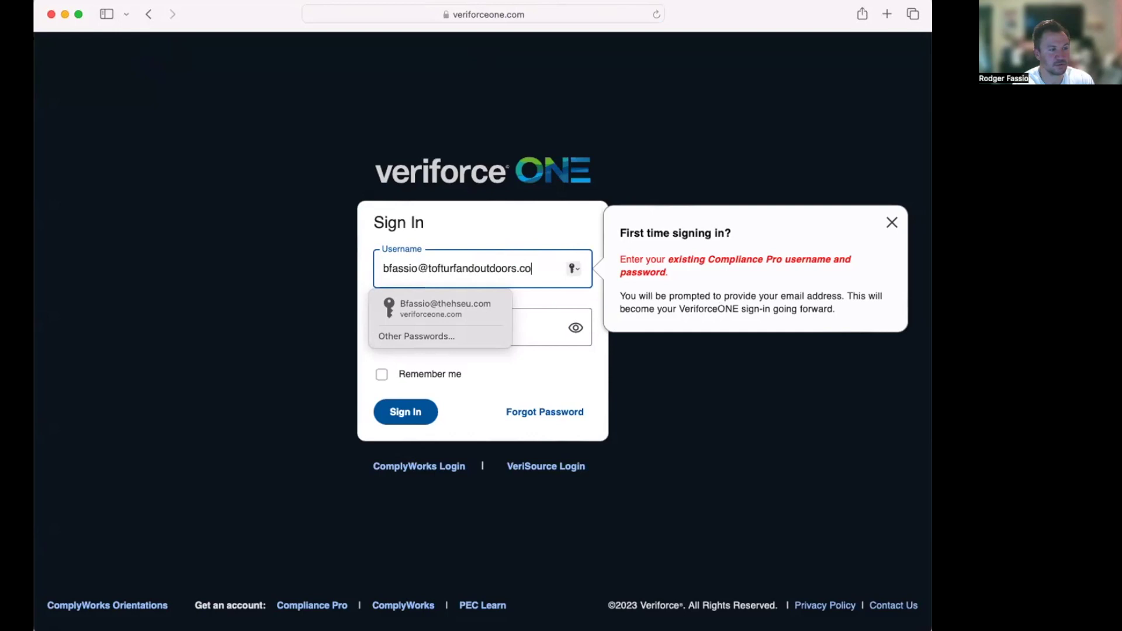
pyautogui.press('Tab')
pyautogui.write('••••••••')
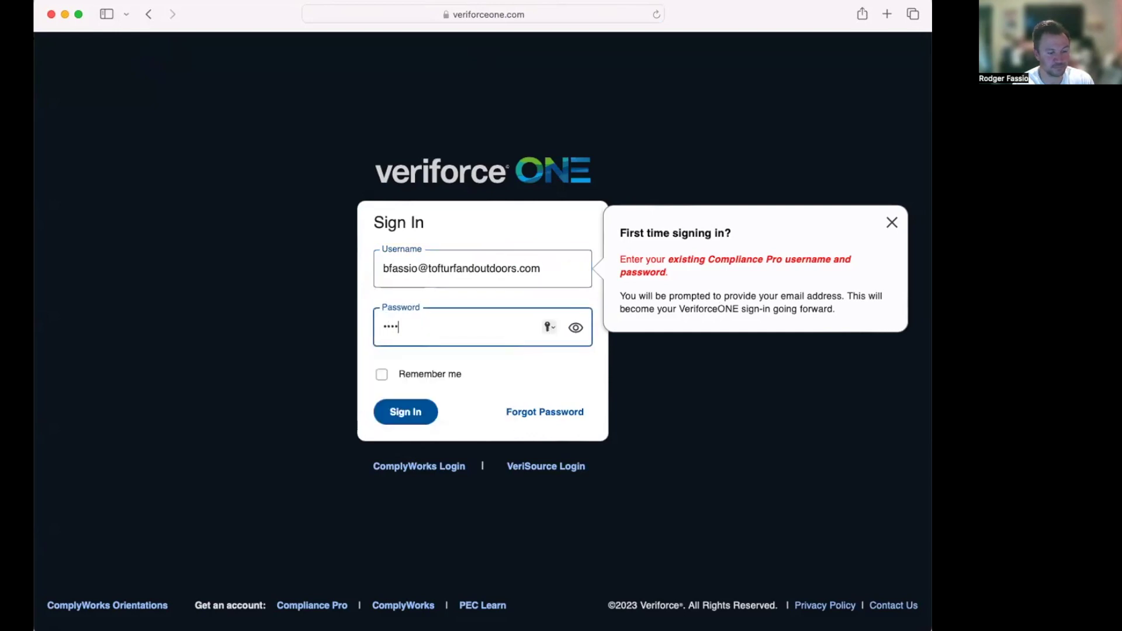
pyautogui.write('••••')
pyautogui.click(409, 412)
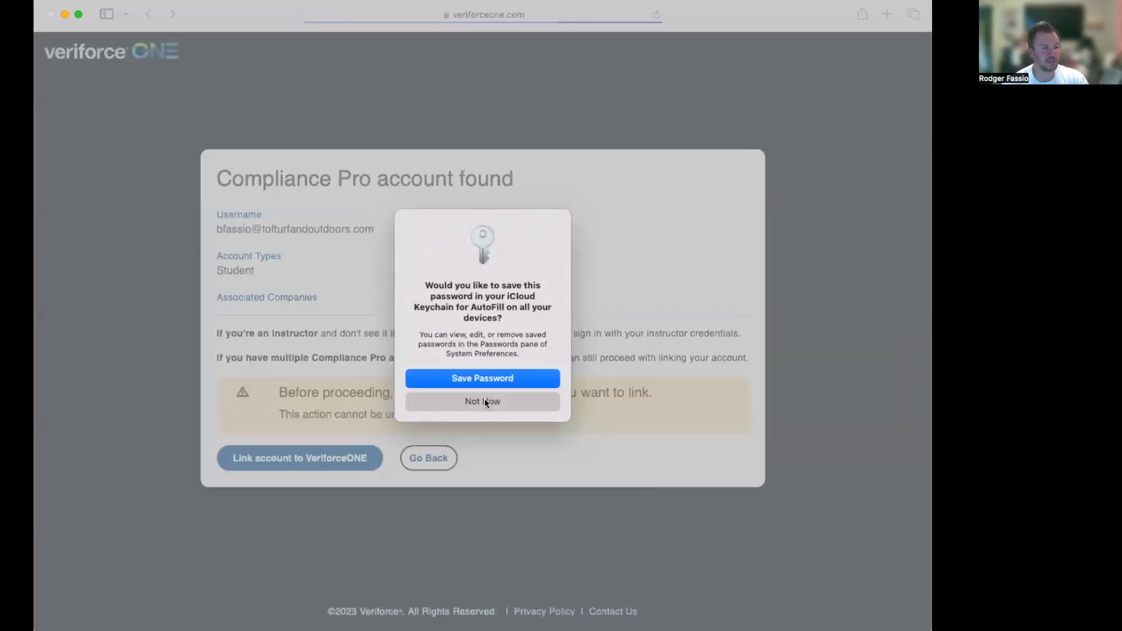
# Step: Skip saving the browser password and link the Compliance Pro account to VeriforceONE
pyautogui.click(485, 401)
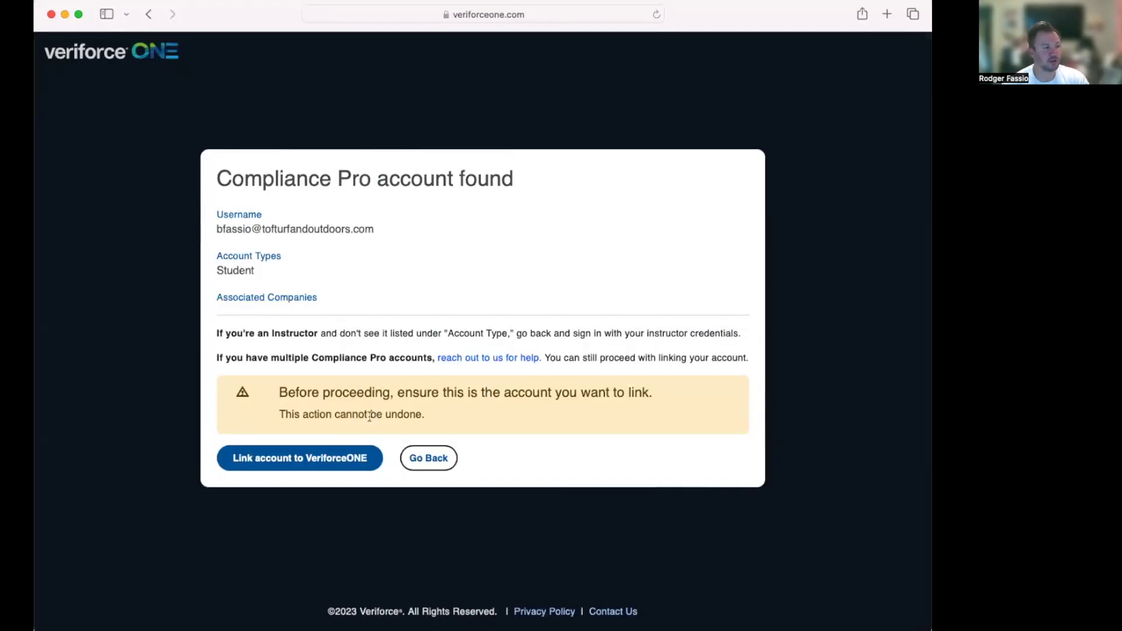
pyautogui.click(319, 462)
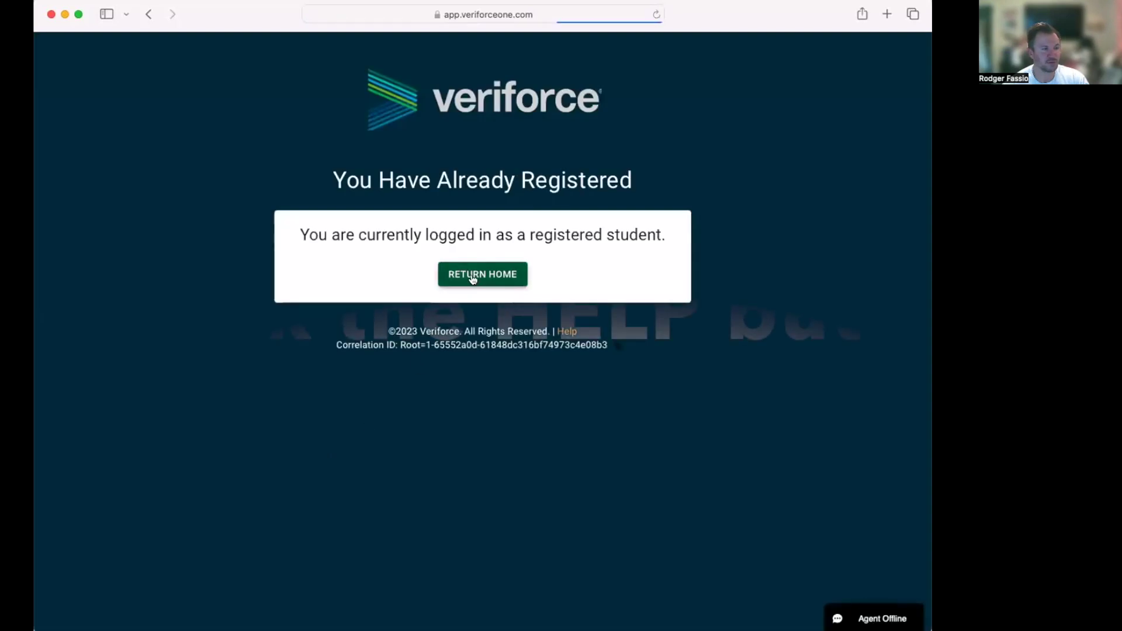
# Step: Return to the Veriforce home to reach the User Profile page
pyautogui.click(486, 270)
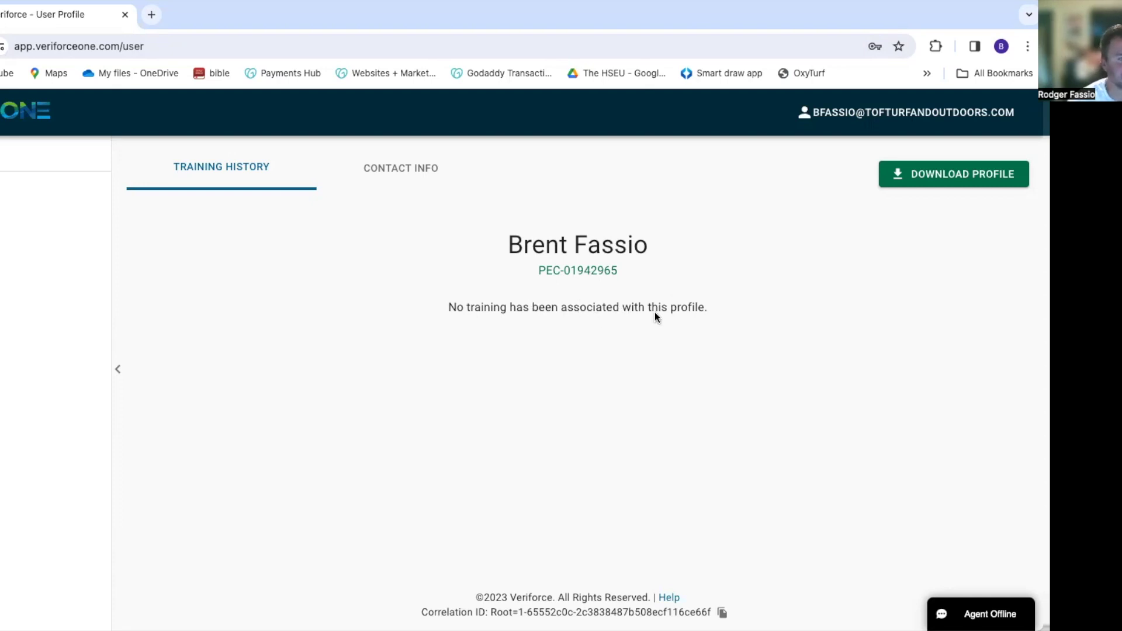
# Step: Review the profile's Contact Info and Training History, then open and close a new browser tab
pyautogui.click(414, 171)
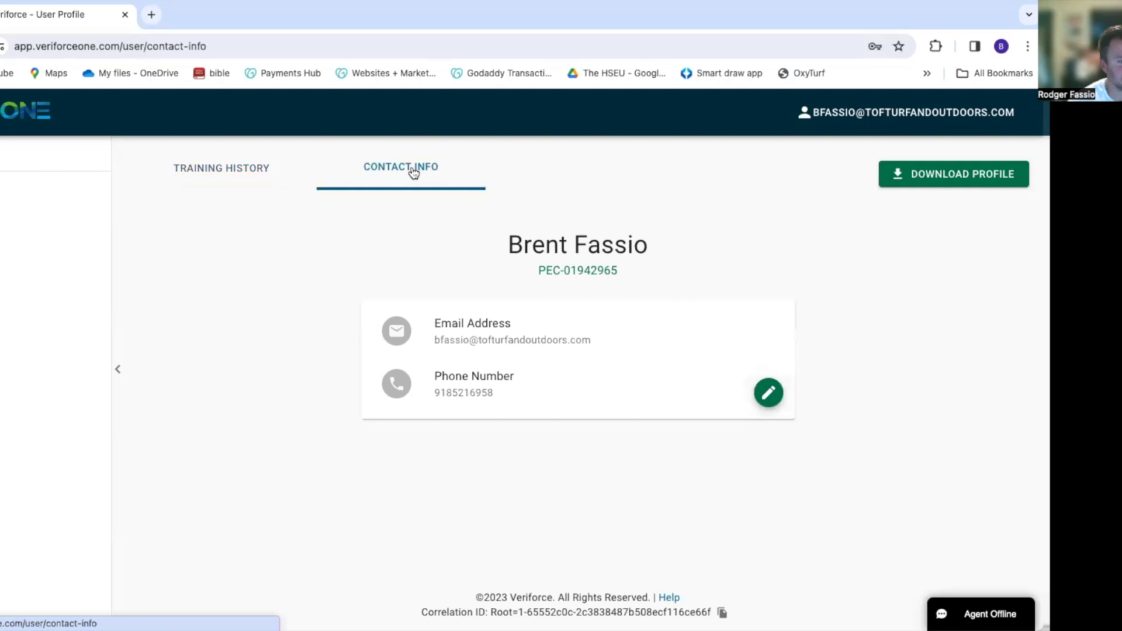
pyautogui.click(252, 170)
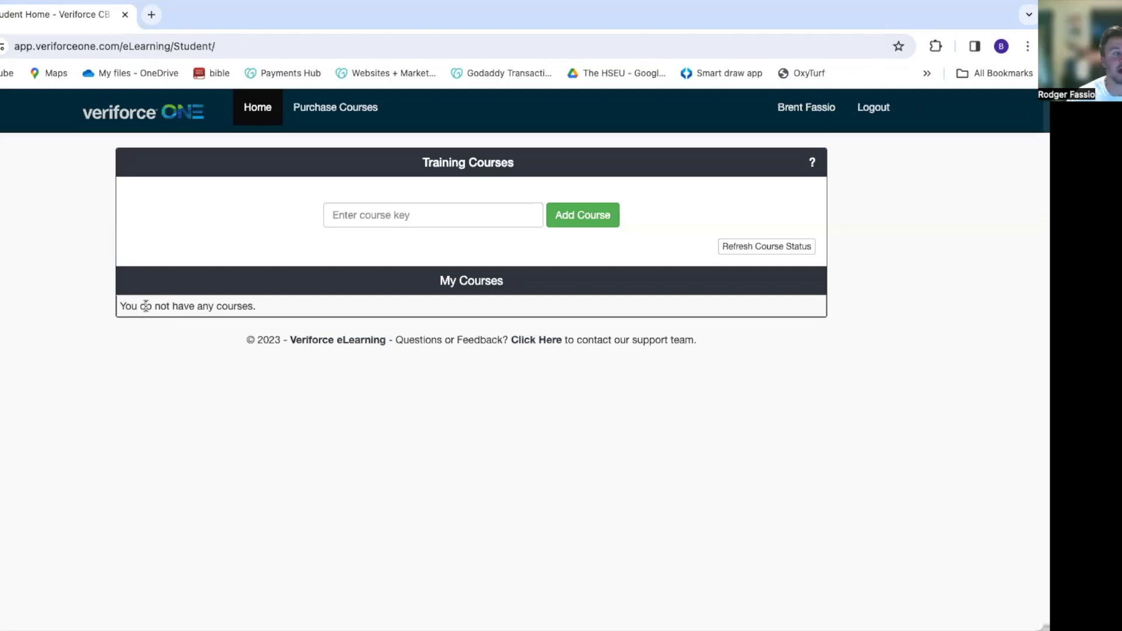
pyautogui.click(153, 15)
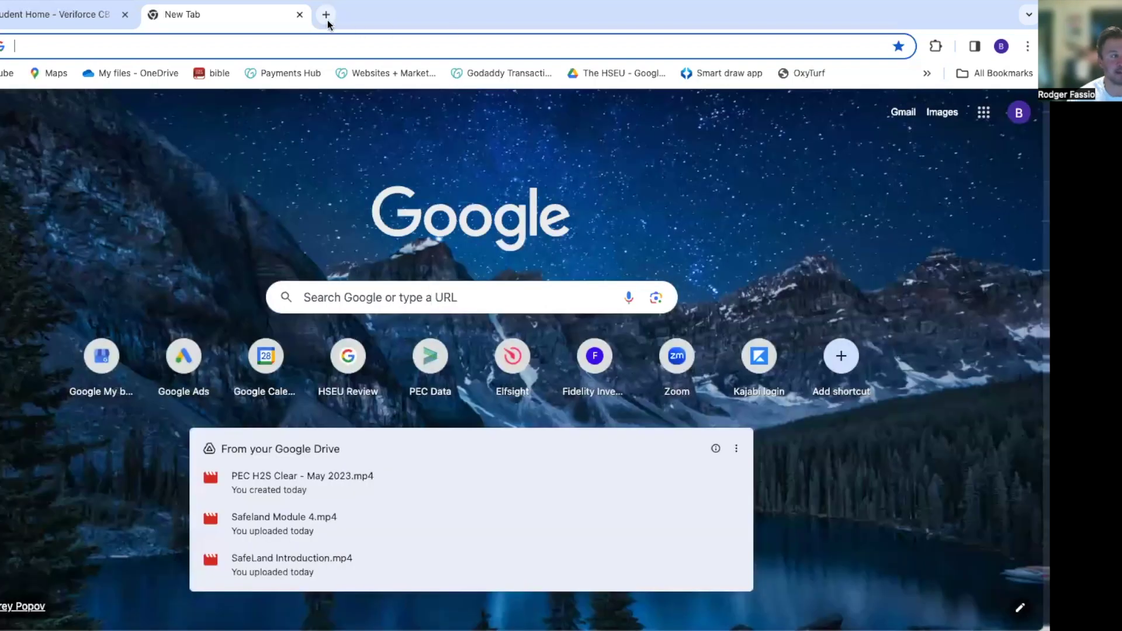
pyautogui.click(299, 15)
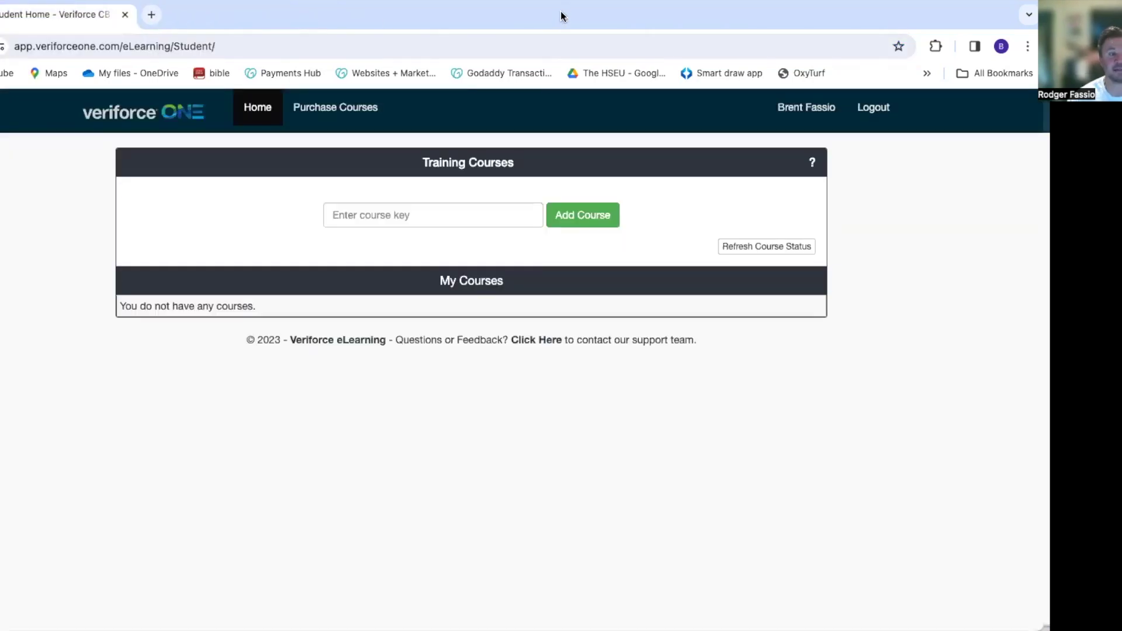